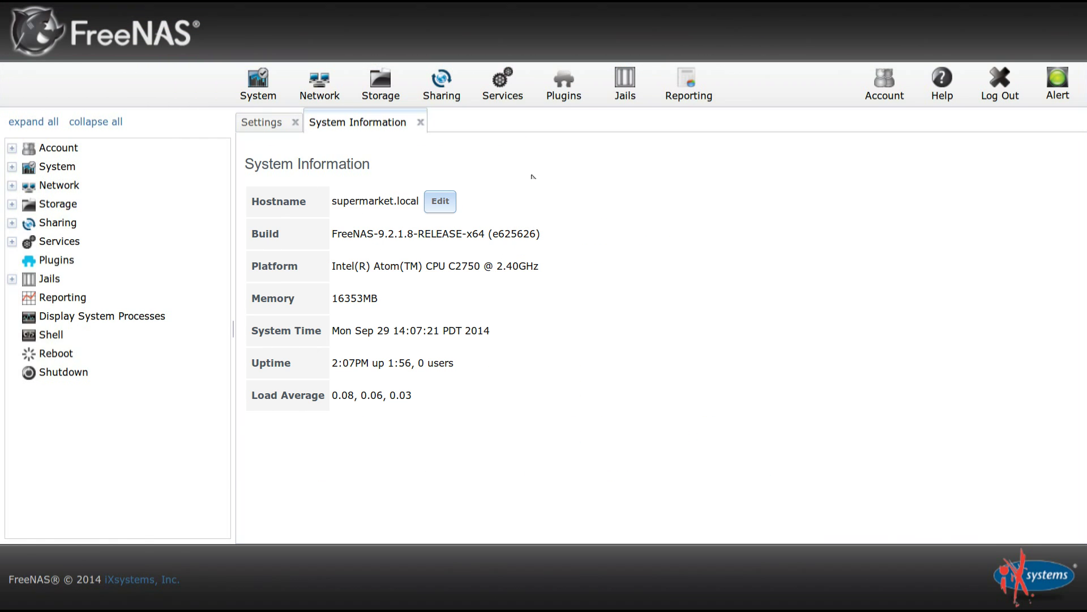
Build a RaidZ volume named 'yourvolume' from all four 1.0 TB disks in ZFS Volume Manager.
left_click(383, 88)
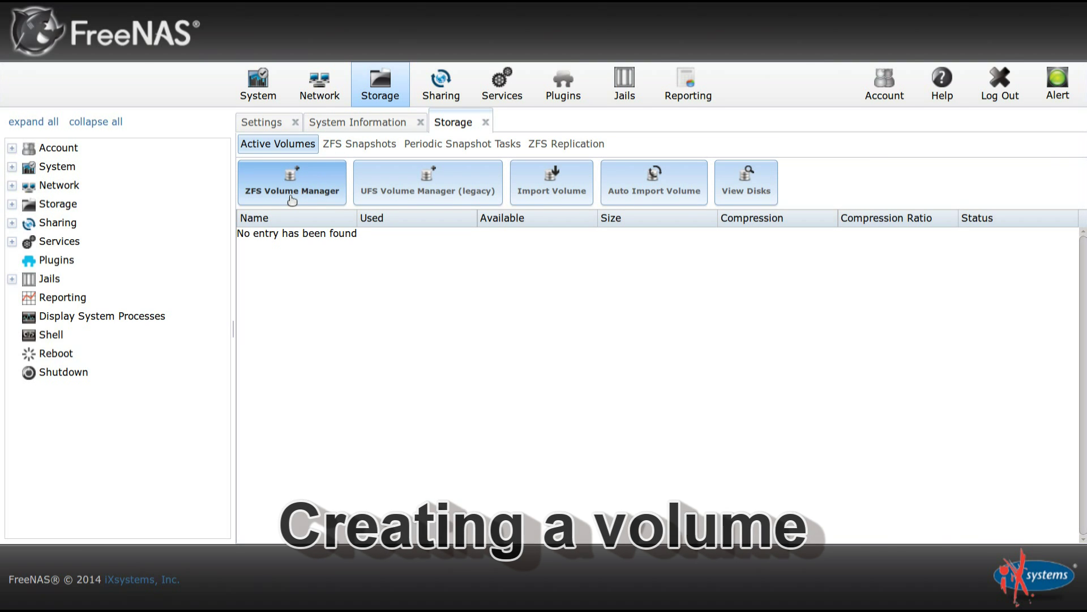
left_click(293, 199)
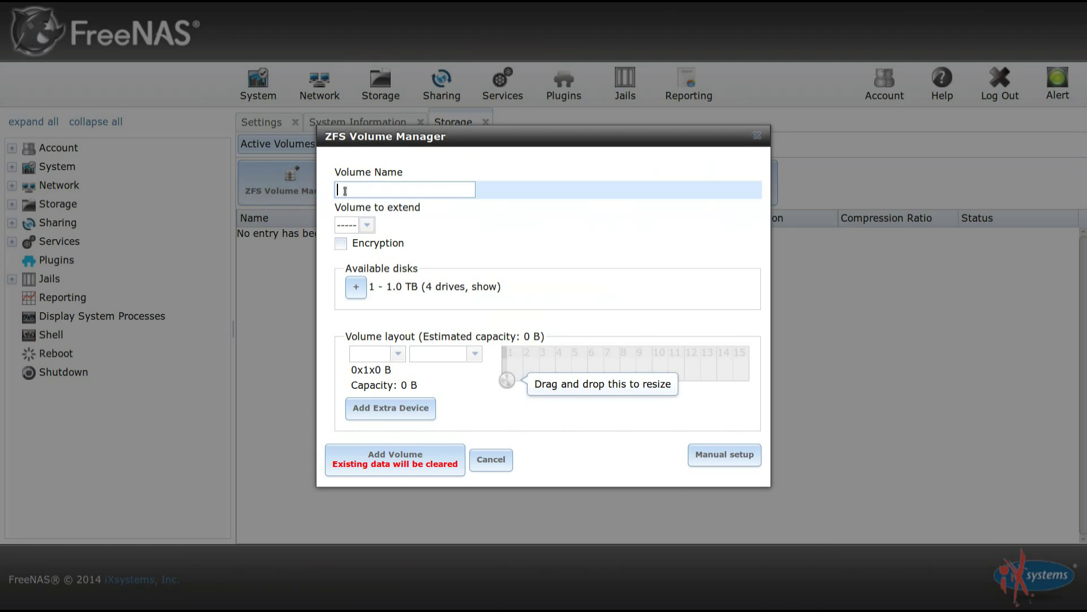
type("yourvolume")
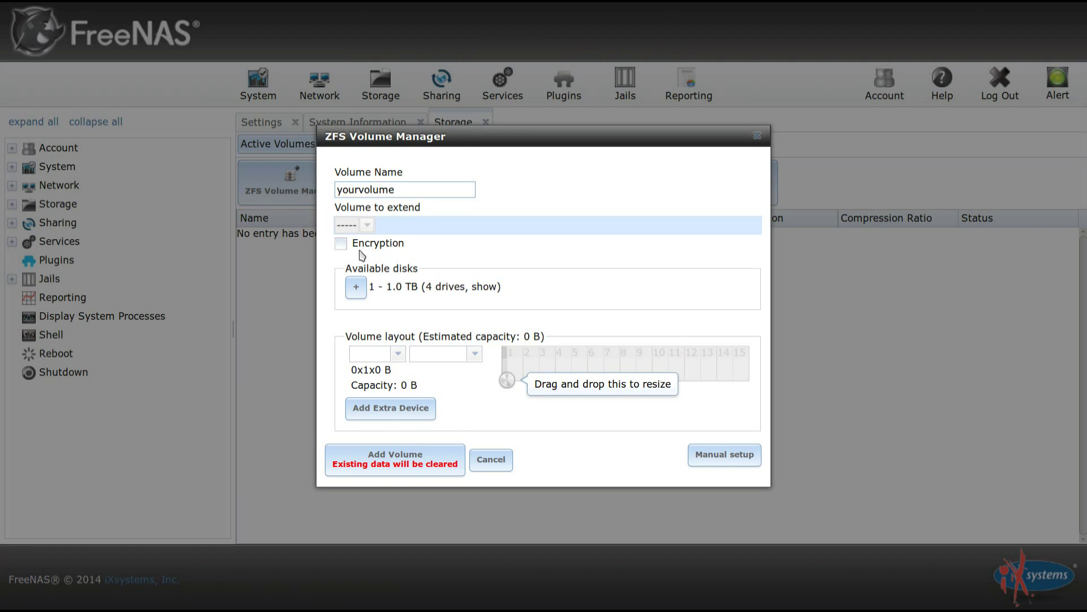
left_click(356, 287)
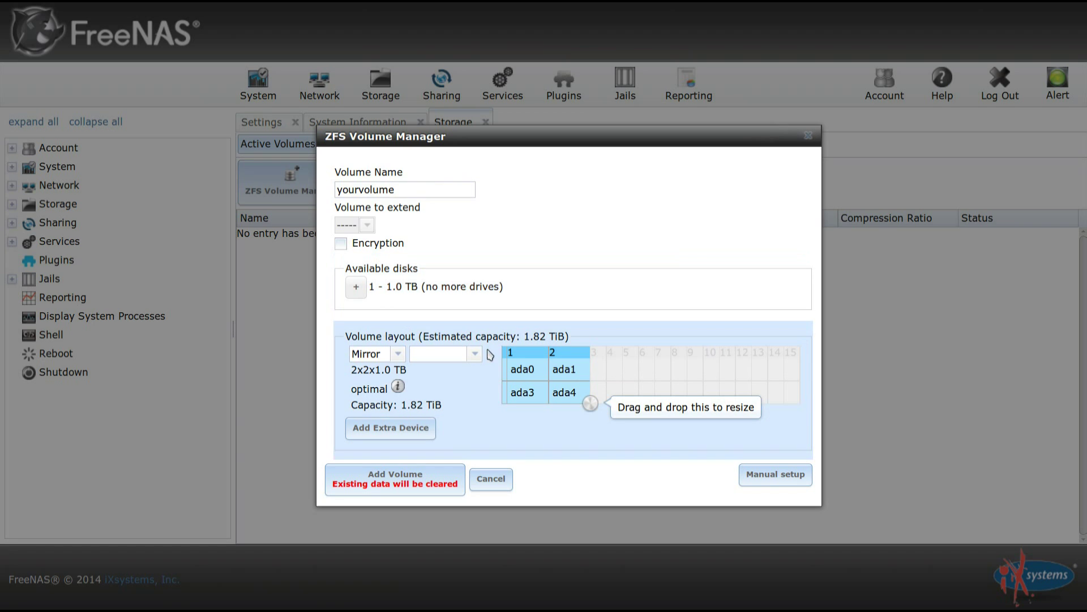
left_click_drag(590, 403, 636, 387)
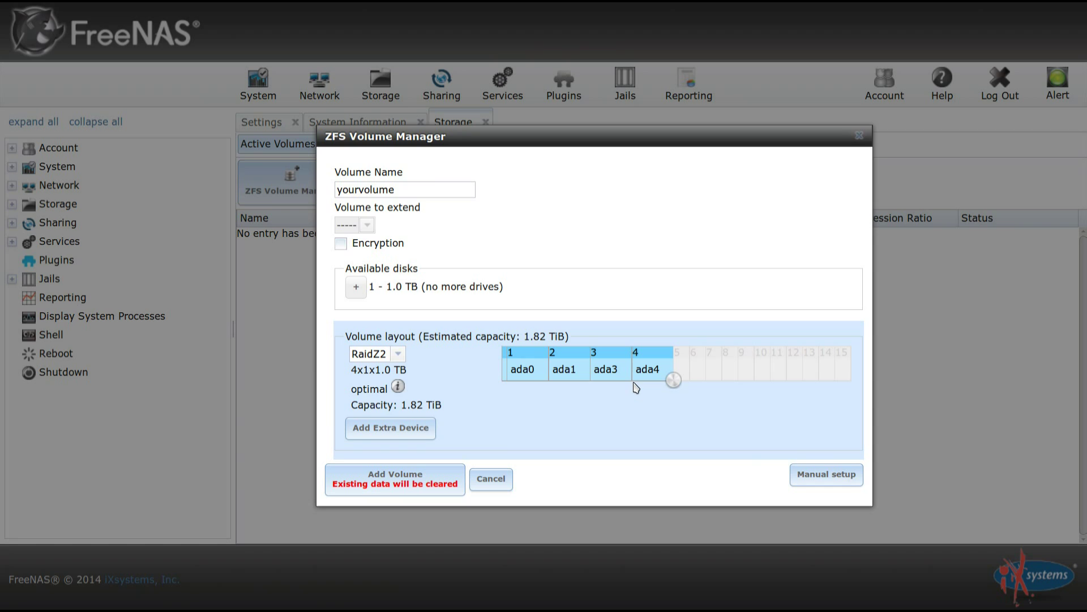
left_click(398, 355)
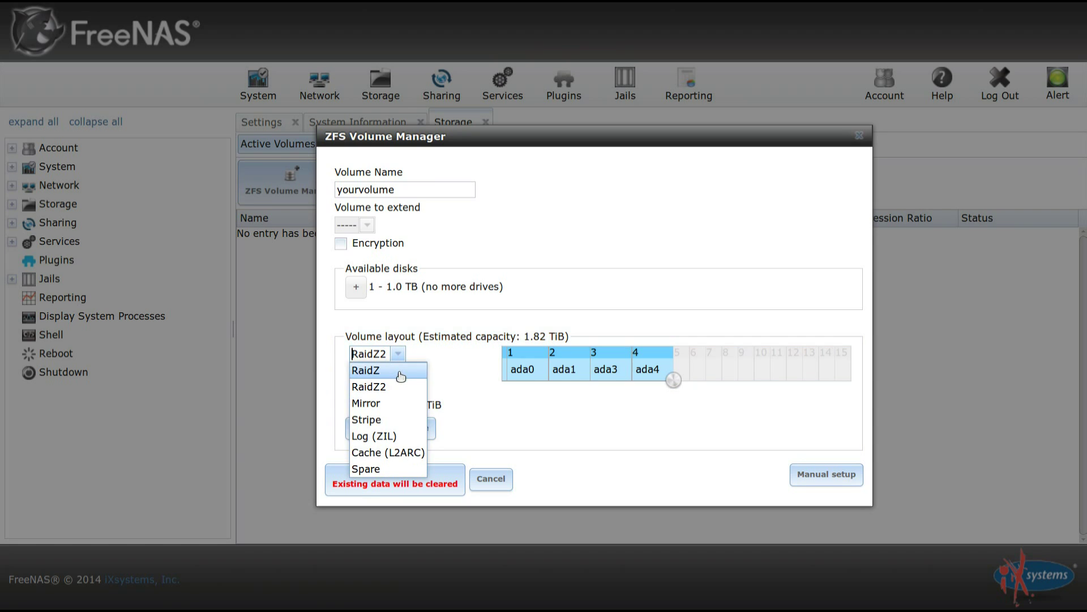
left_click(400, 371)
left_click(395, 483)
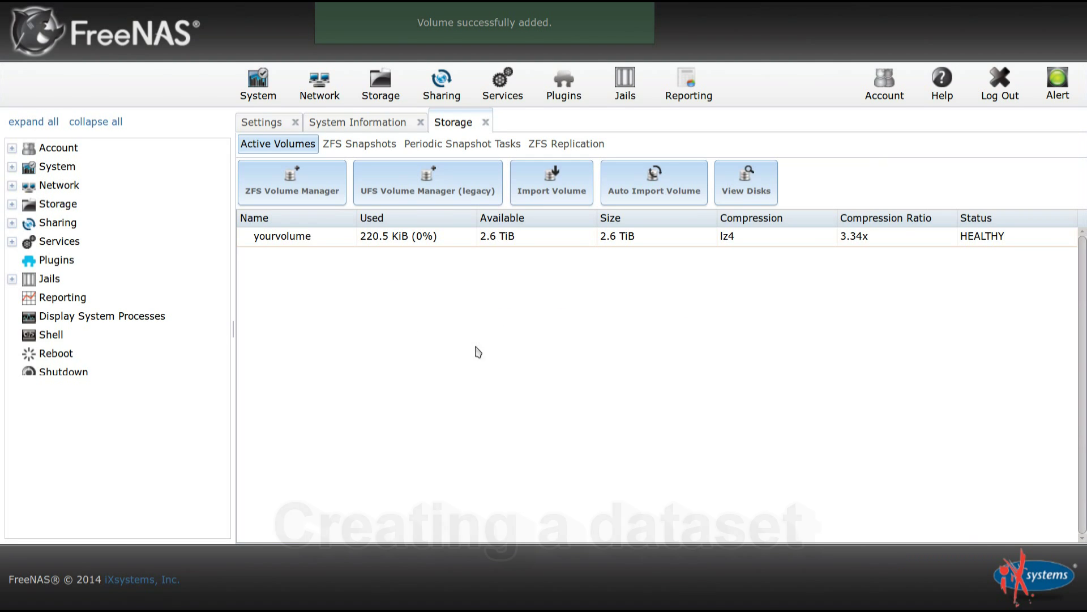
Create dataset 'yourdataset' inside yourvolume with the Windows share type.
left_click(293, 243)
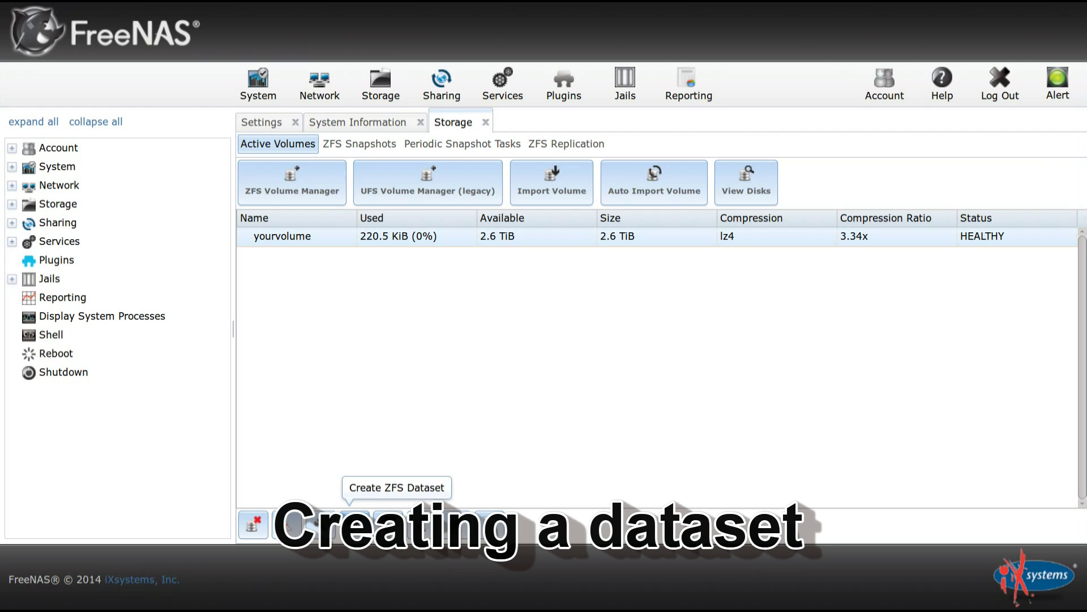
left_click(350, 524)
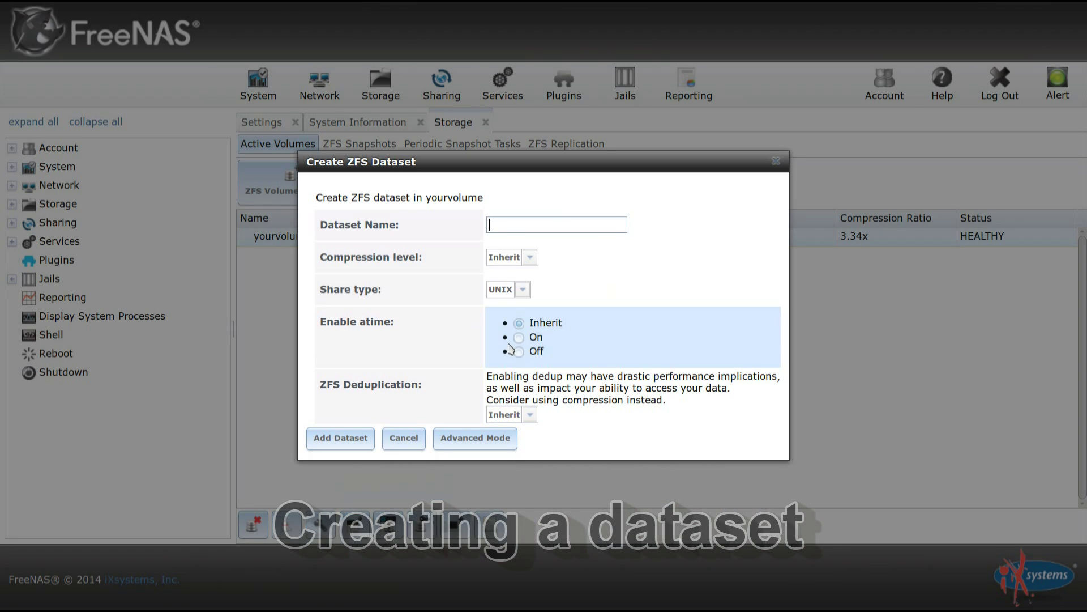
left_click(557, 225)
type("yourdataset")
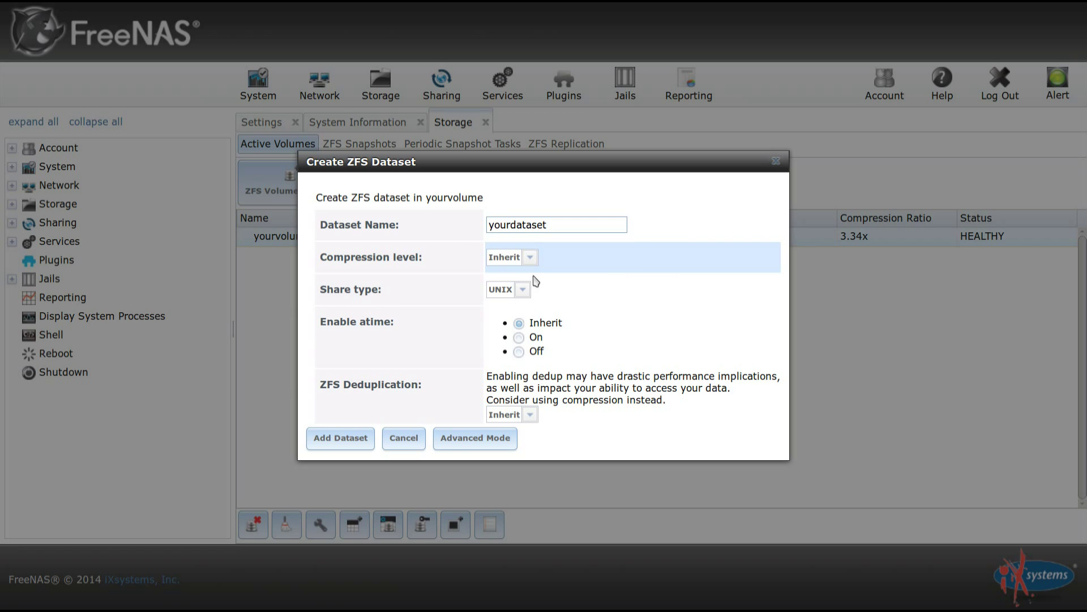
left_click(522, 288)
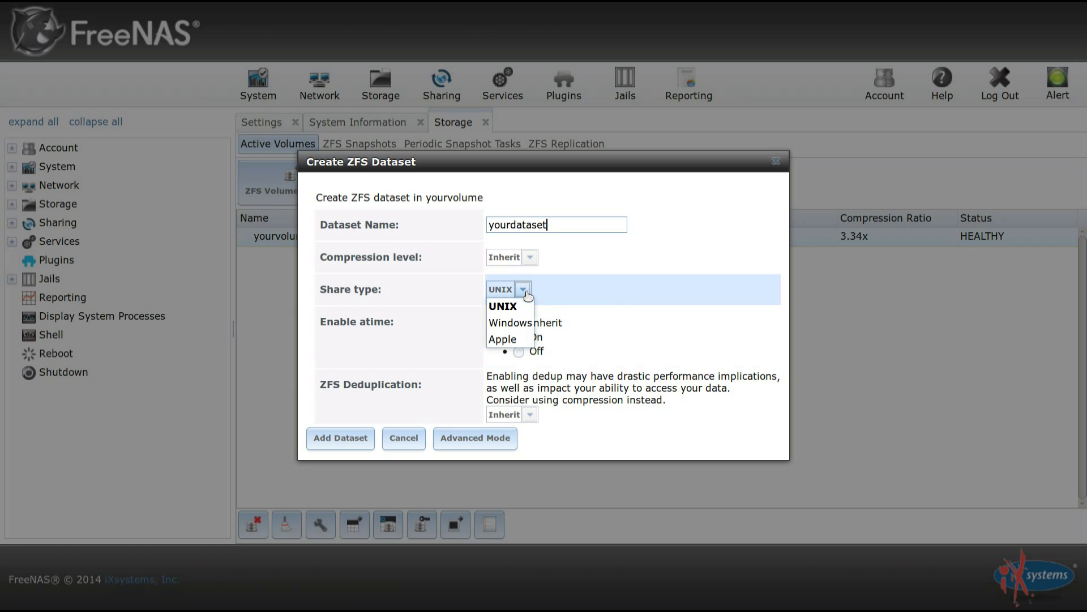
left_click(510, 323)
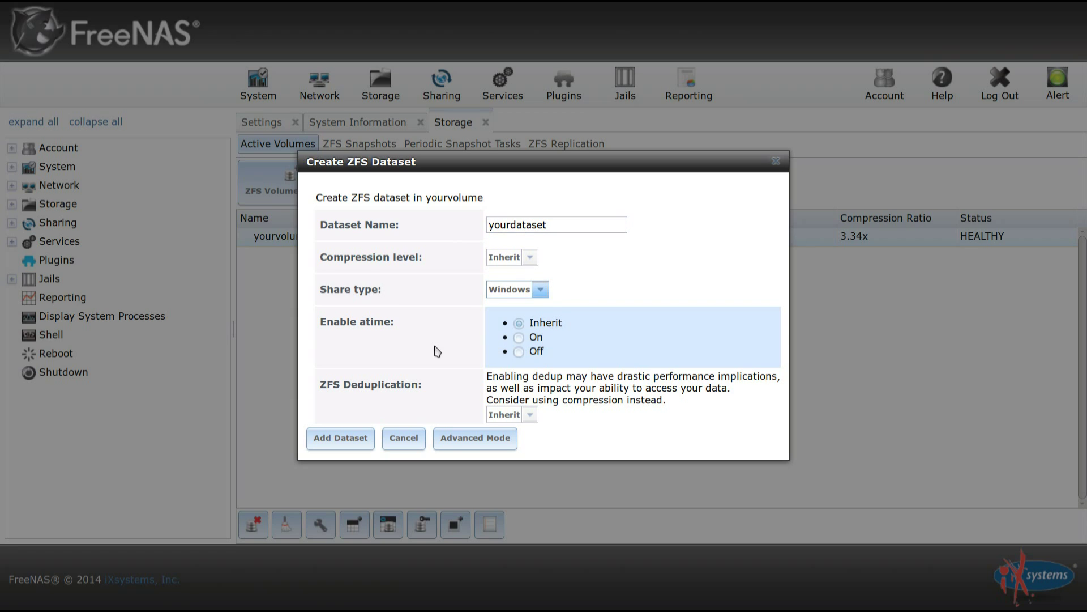
left_click(343, 446)
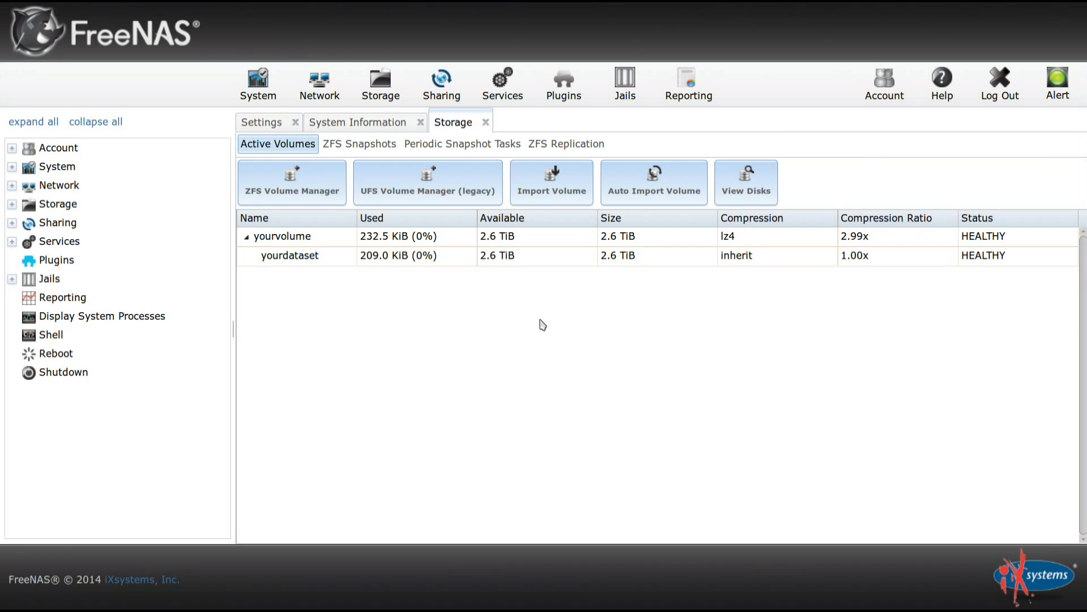
Start a new user with username 'freenas' and home directory /mnt/yourvolume.
left_click(11, 148)
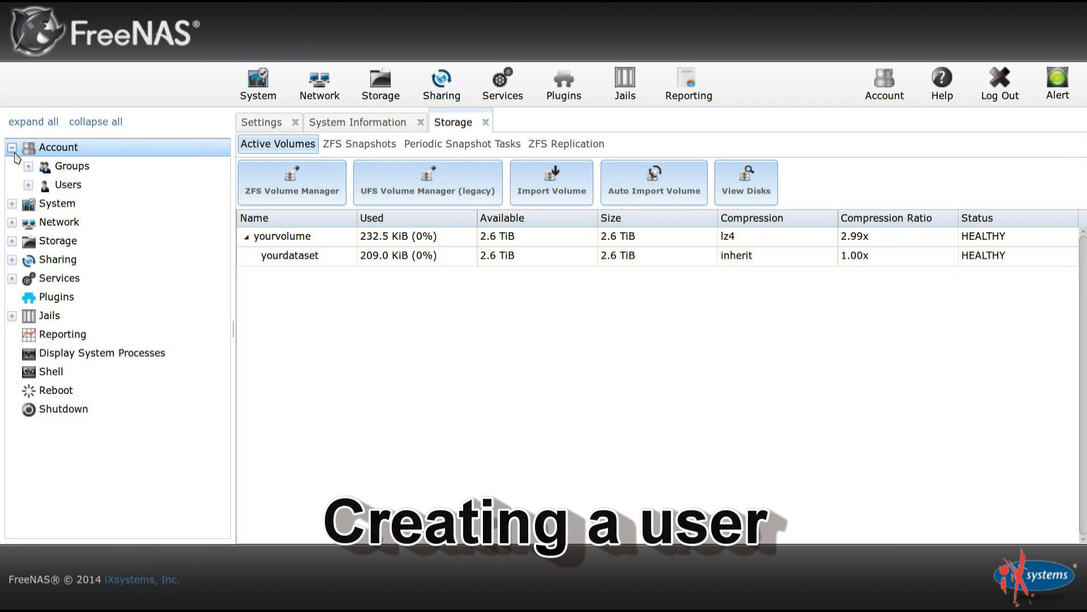
left_click(28, 185)
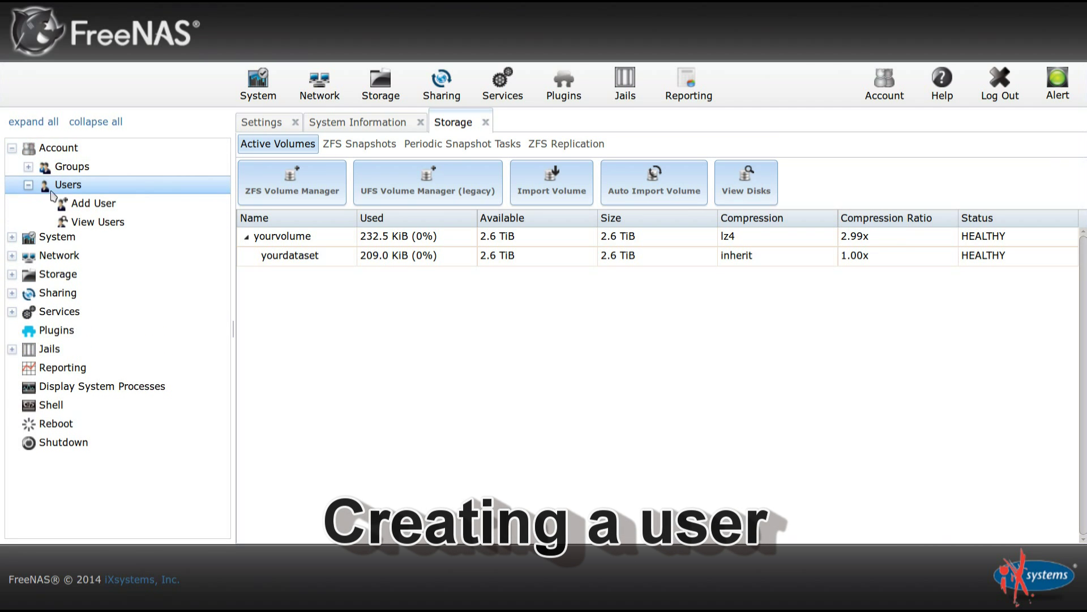
left_click(108, 204)
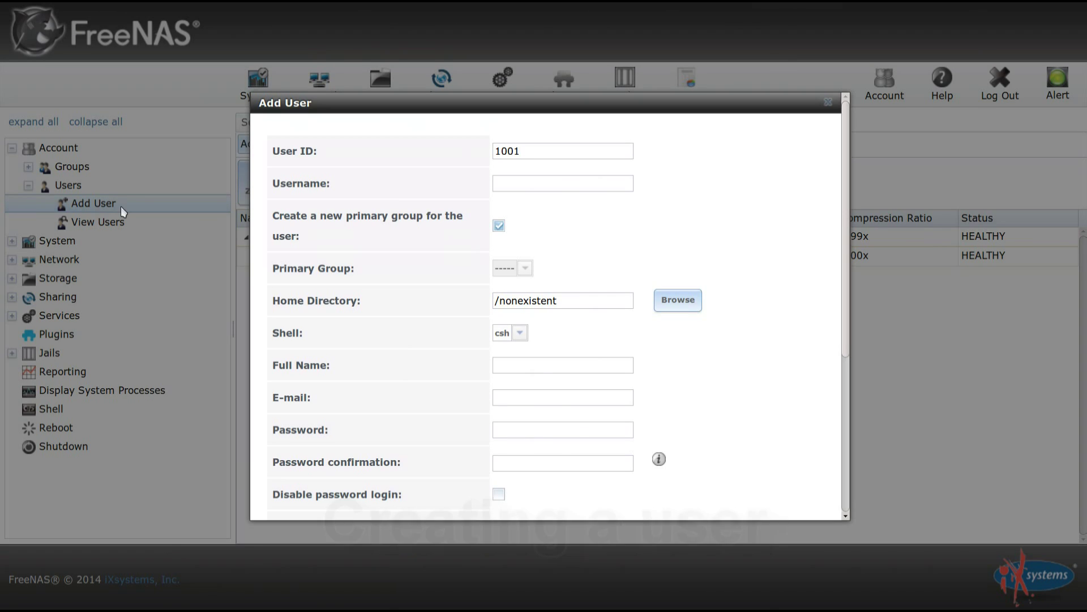
left_click(558, 182)
type("freenasuser")
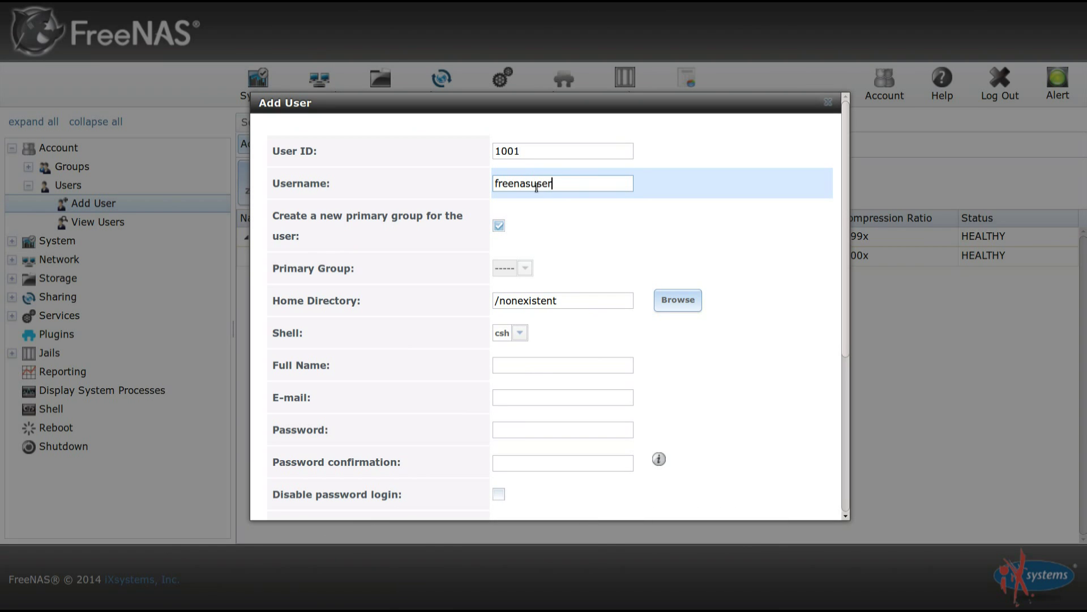
scroll(568, 215, "down", 3)
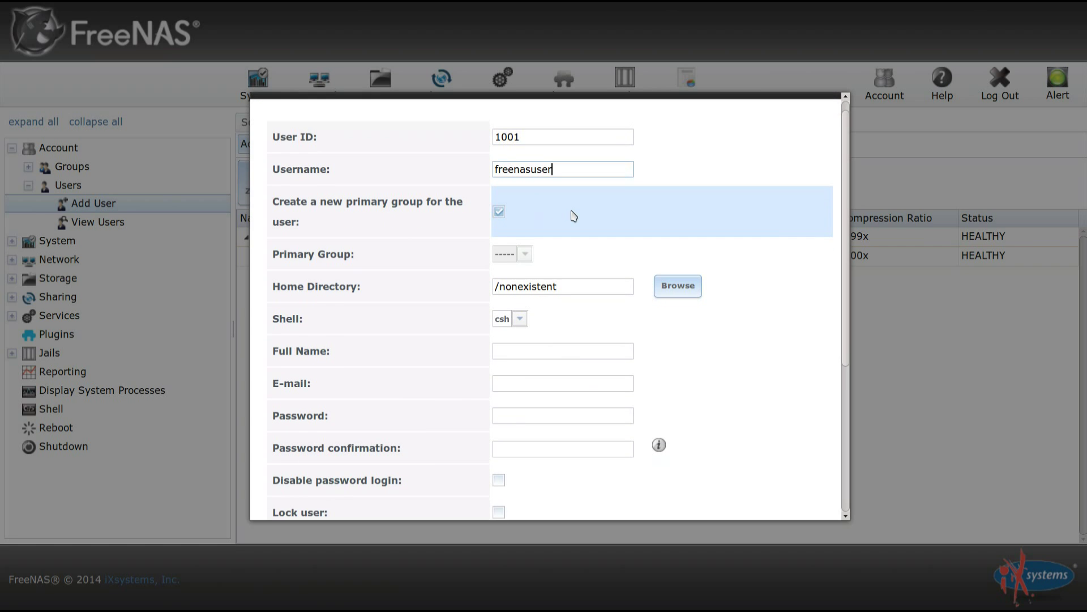
left_click(682, 268)
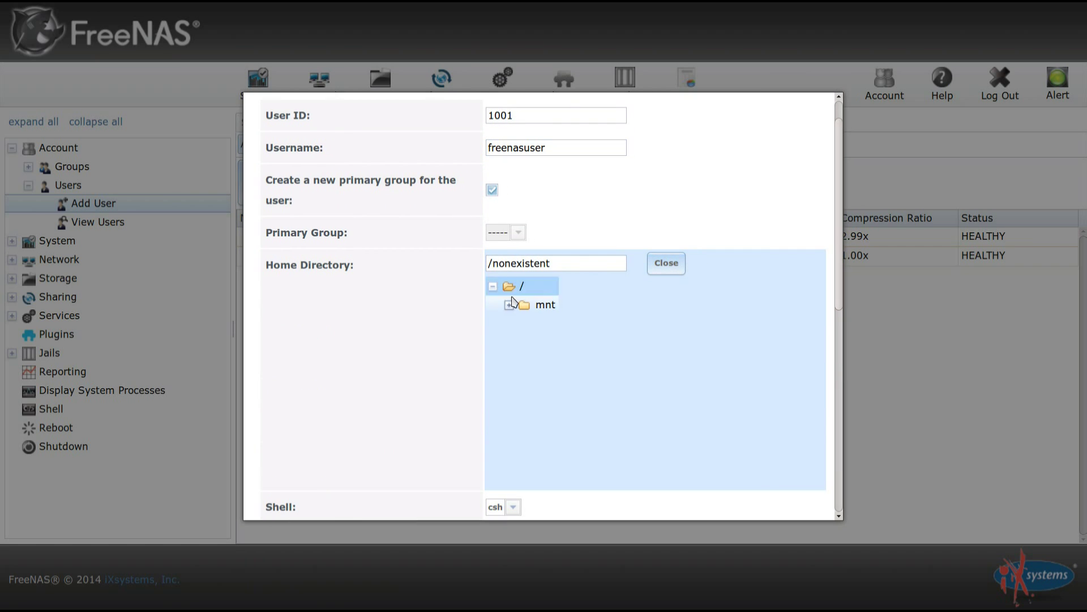
left_click(509, 305)
left_click(541, 324)
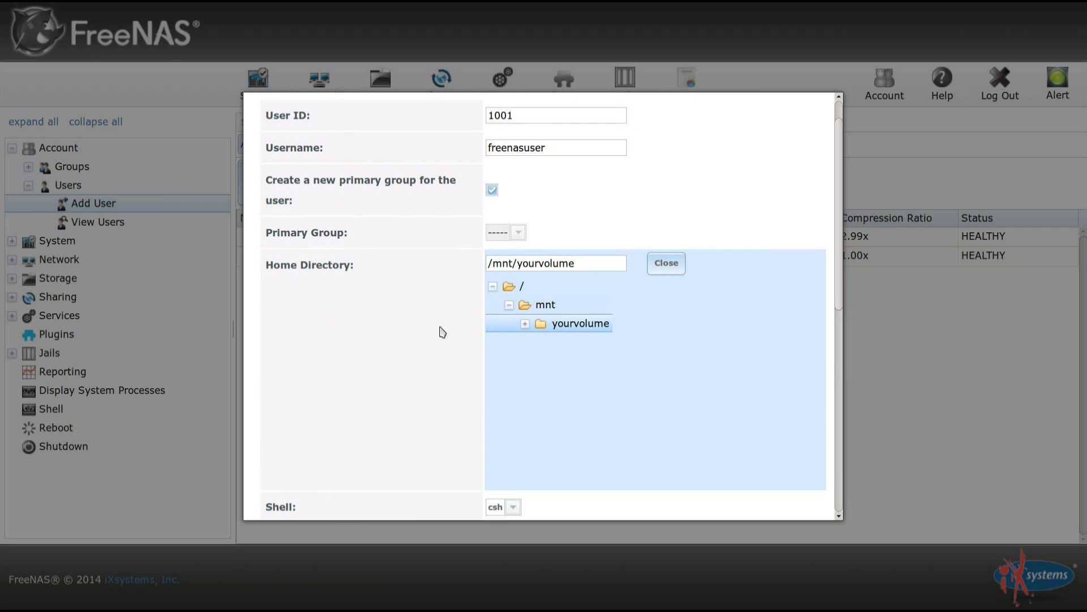
scroll(447, 289, "down", 3)
scroll(459, 281, "down", 3)
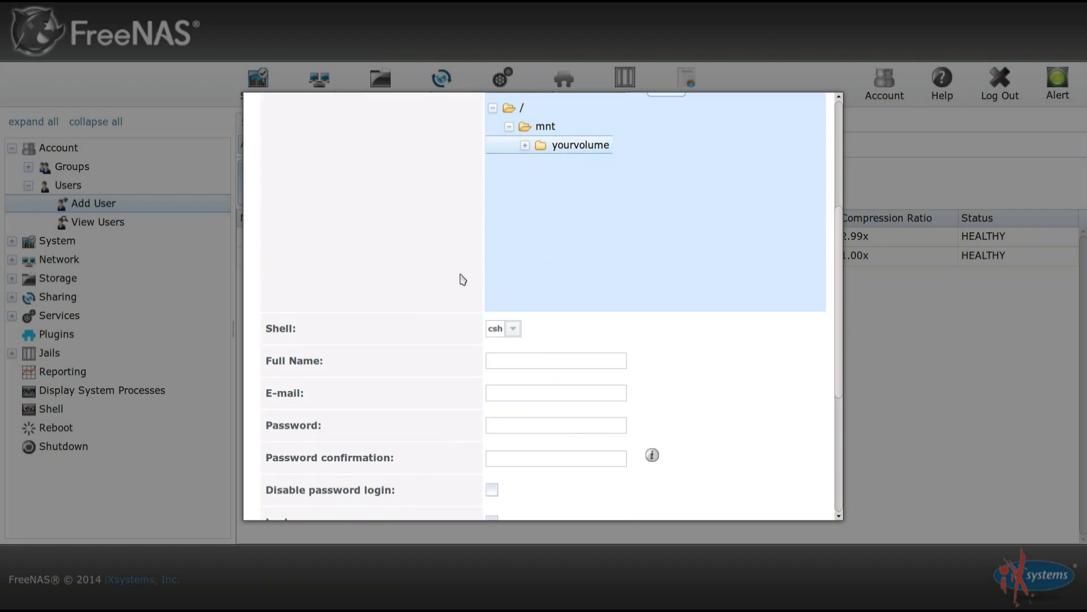
Fill in the user's full name and password, then save the account.
left_click(545, 253)
type("FreeNAS User")
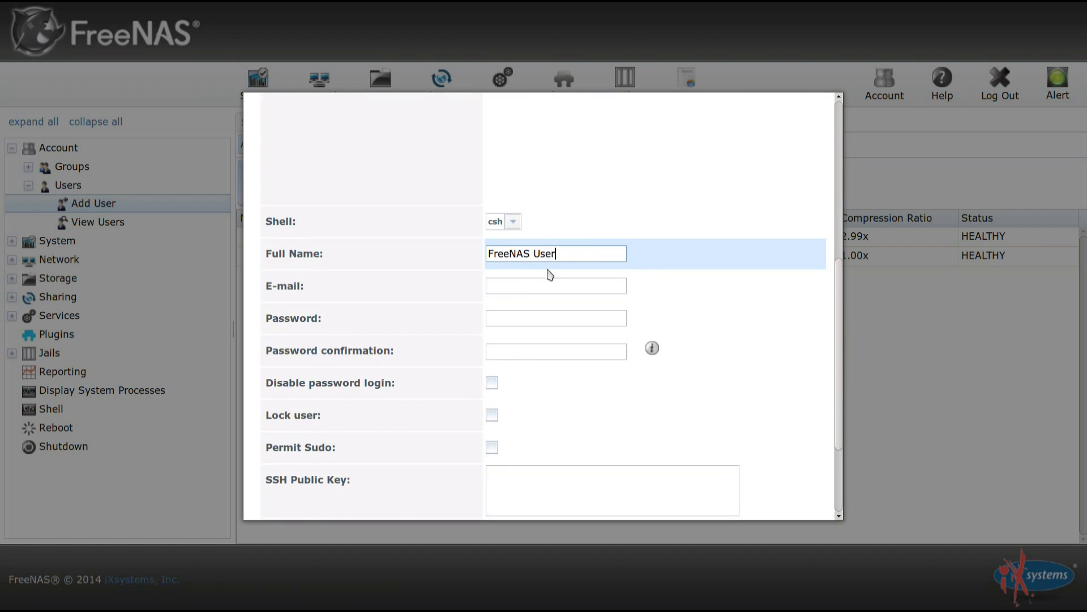
left_click(548, 317)
scroll(549, 318, "down", 2)
type("f")
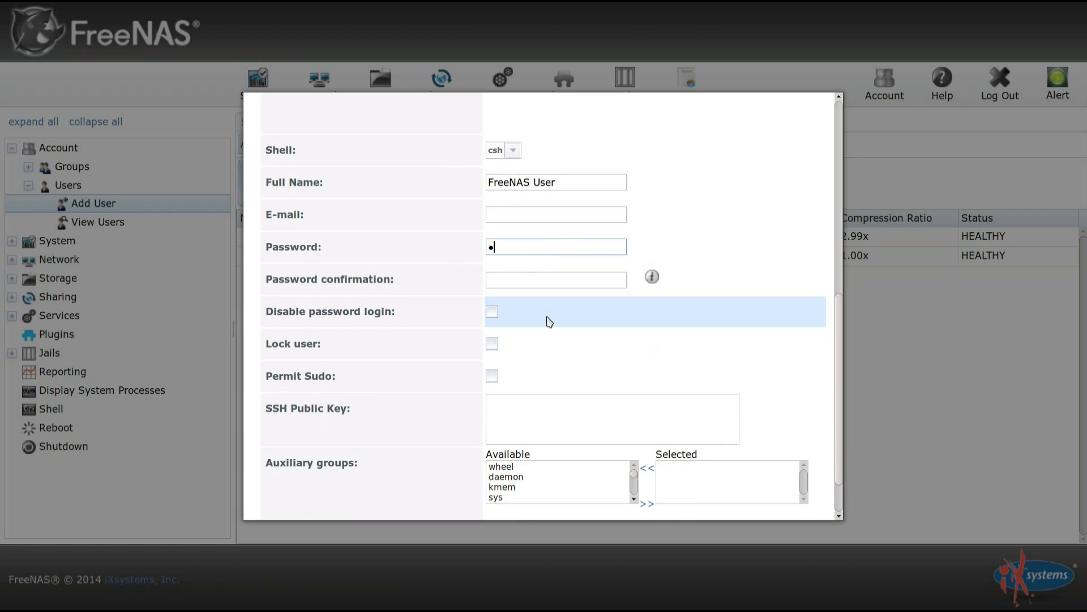
type("reenas1")
key("Tab")
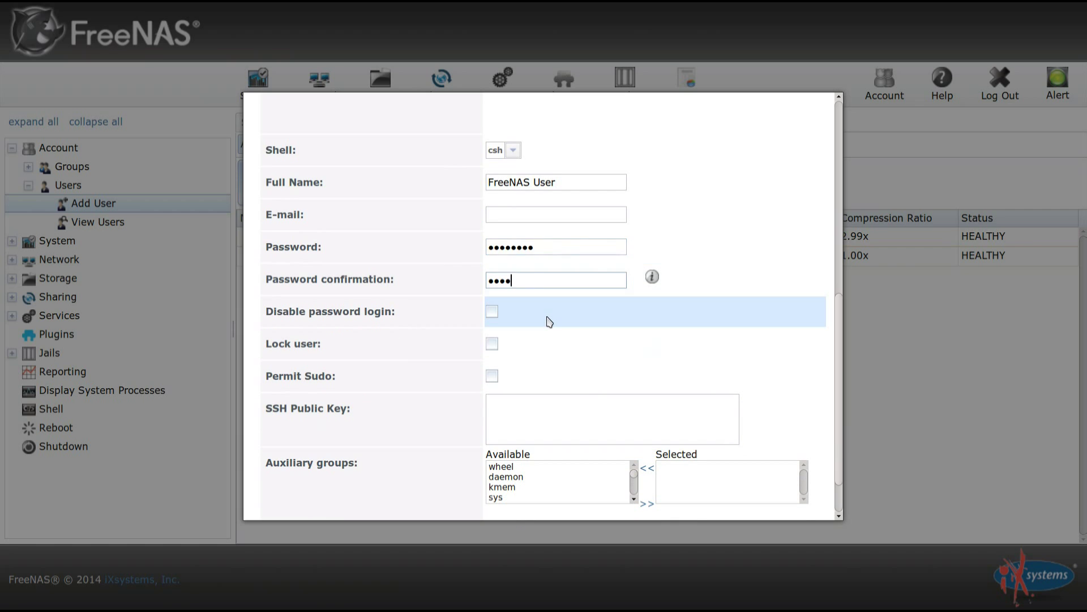
scroll(549, 314, "down", 1)
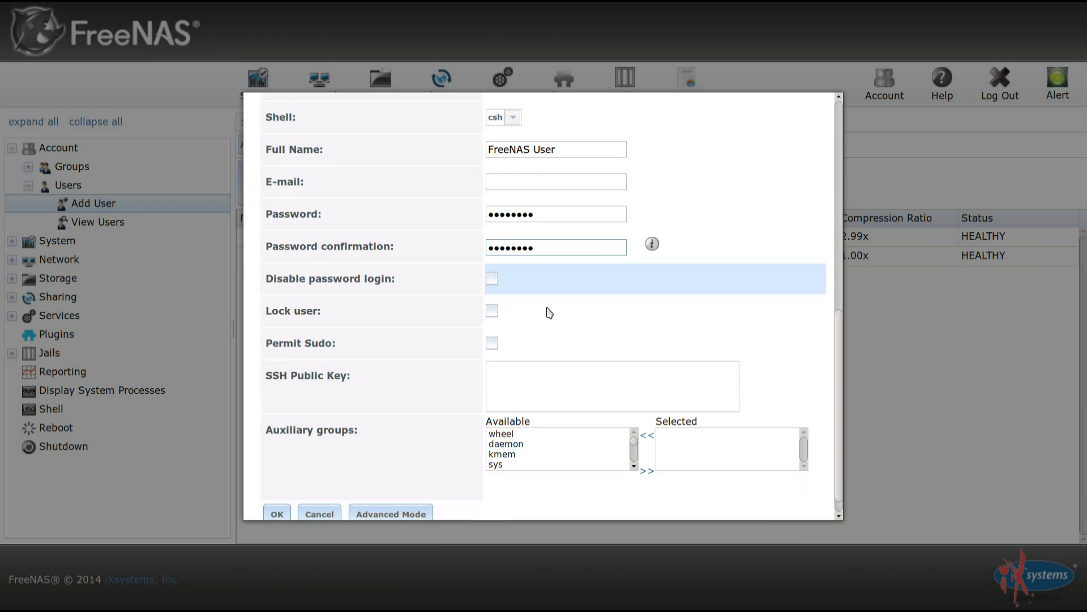
scroll(546, 315, "down", 1)
left_click(277, 496)
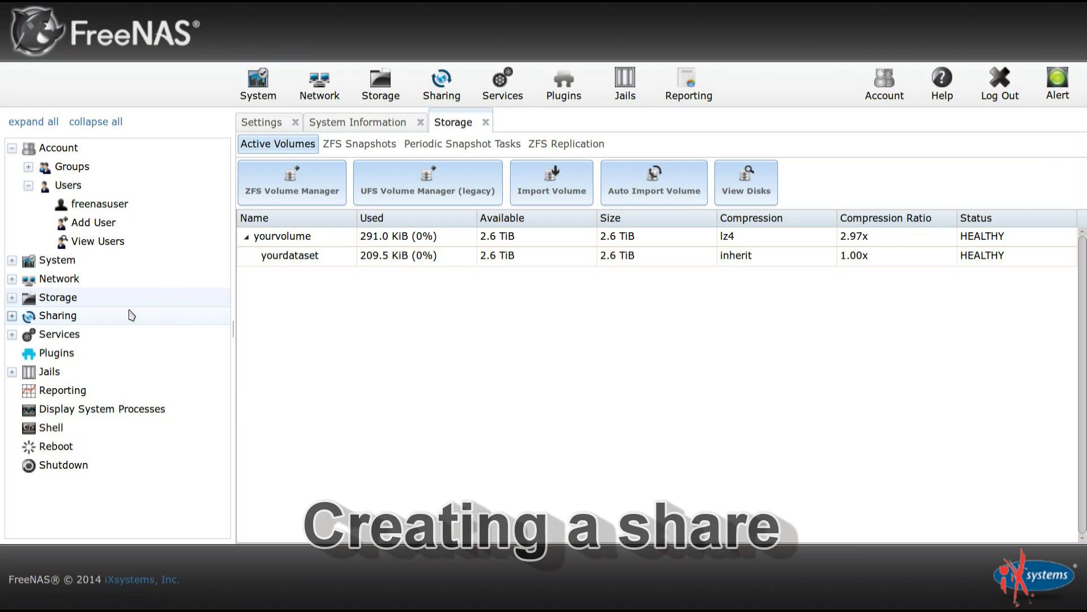
Start a Windows (CIFS) share named sharingiscaring with path /mnt/yourvolume/yourdataset.
left_click(12, 316)
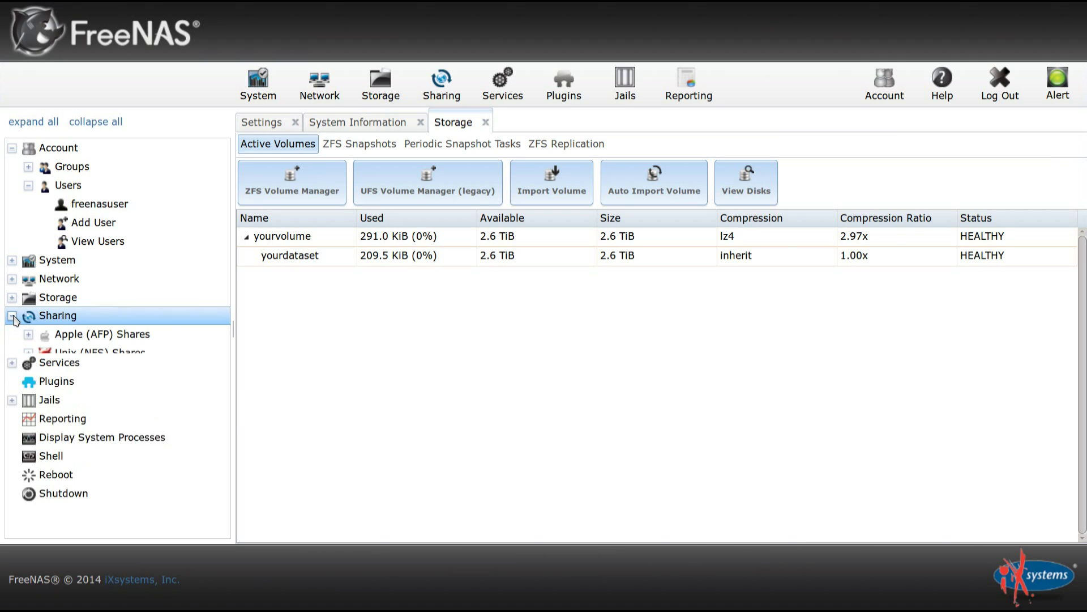
left_click(102, 371)
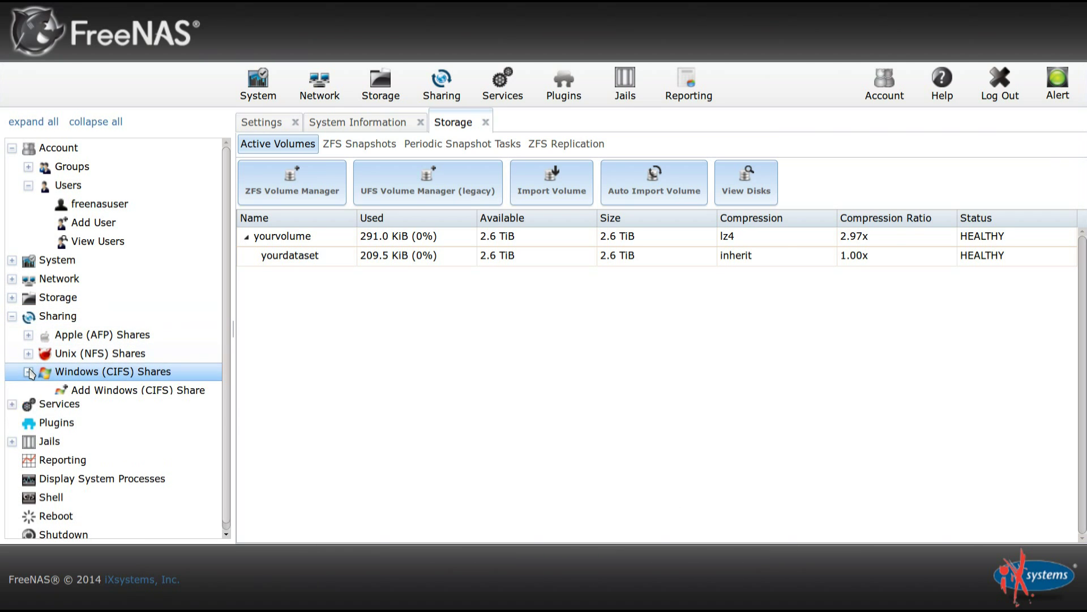
left_click(120, 390)
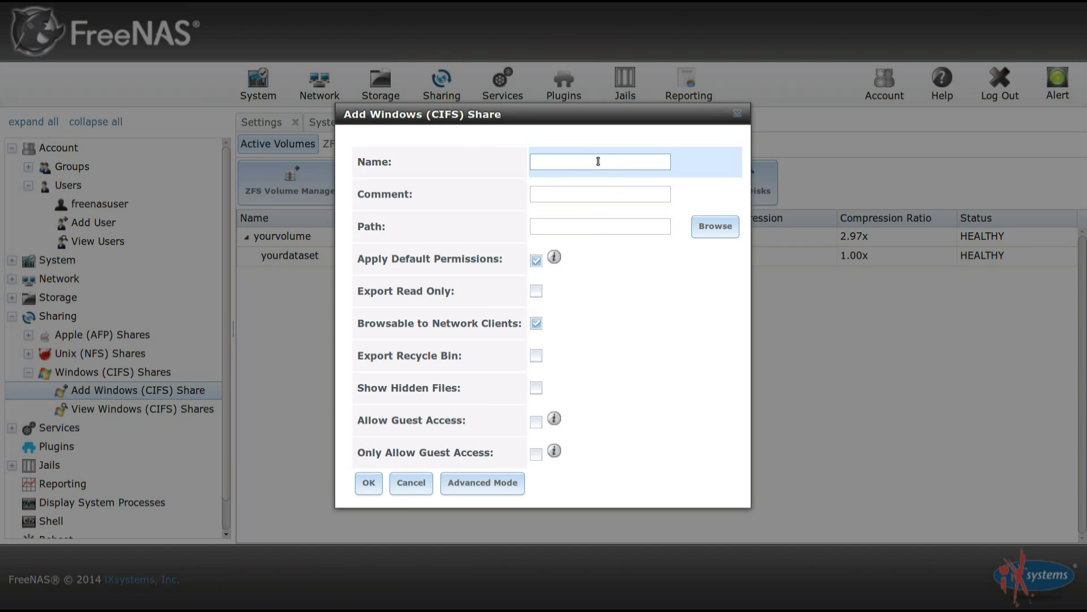
type("sharingiscaring")
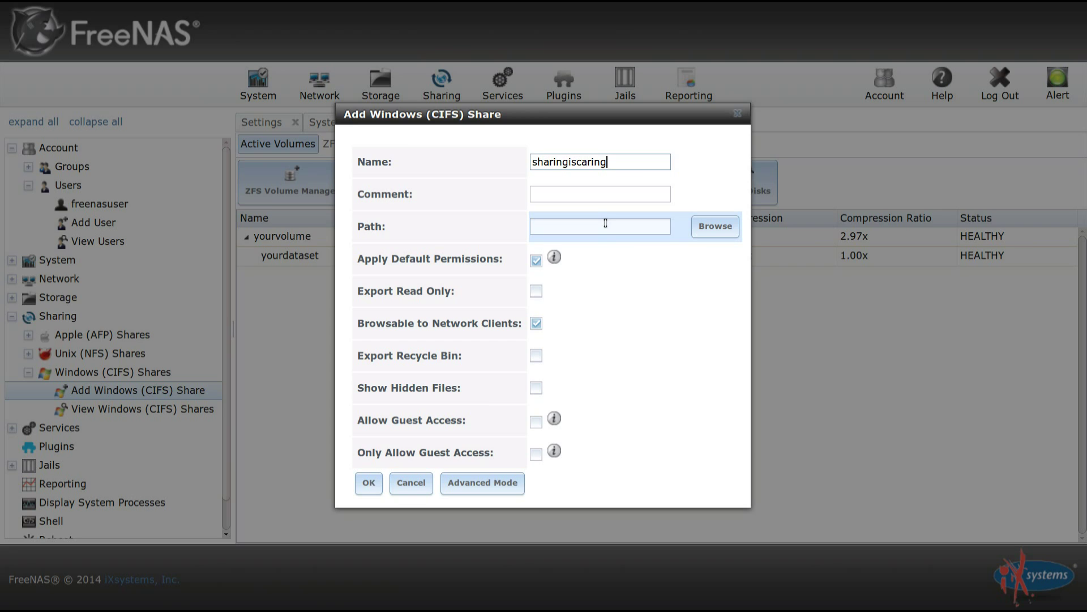
left_click(713, 226)
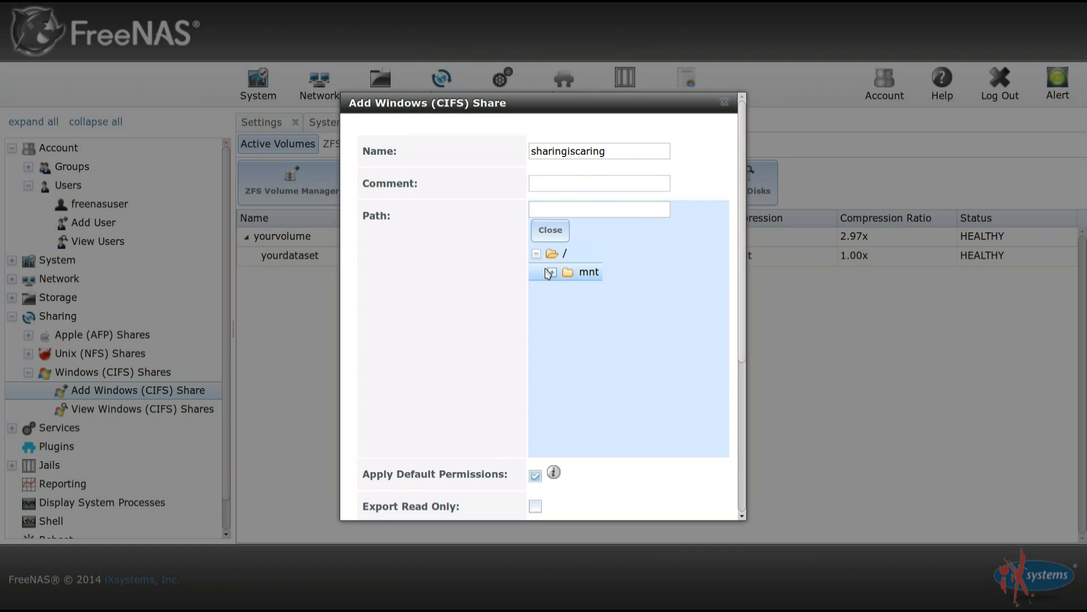
left_click(551, 273)
left_click(568, 291)
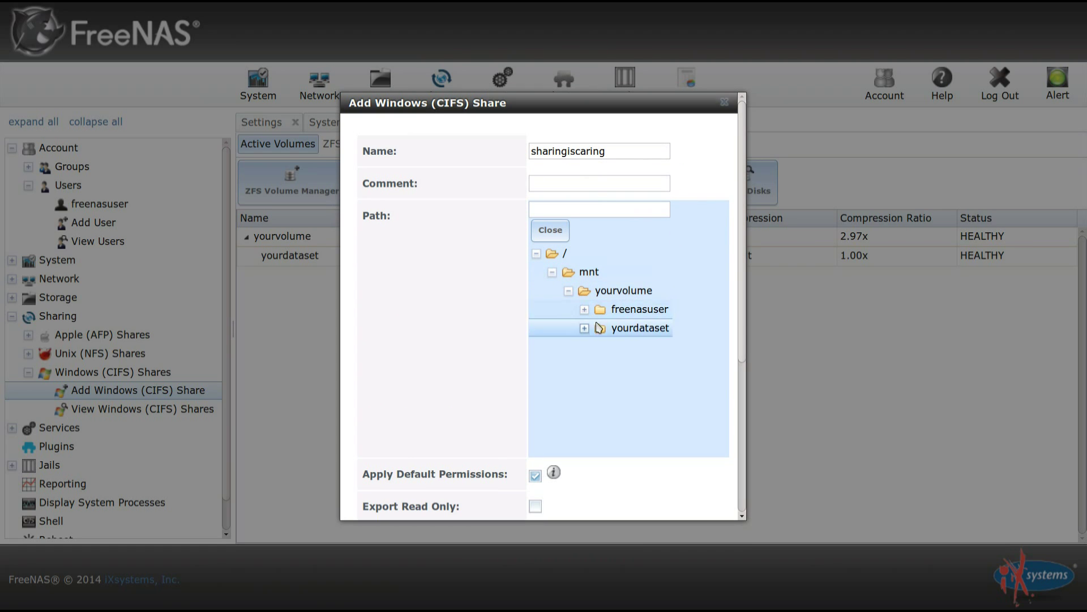
left_click(594, 330)
left_click(609, 333)
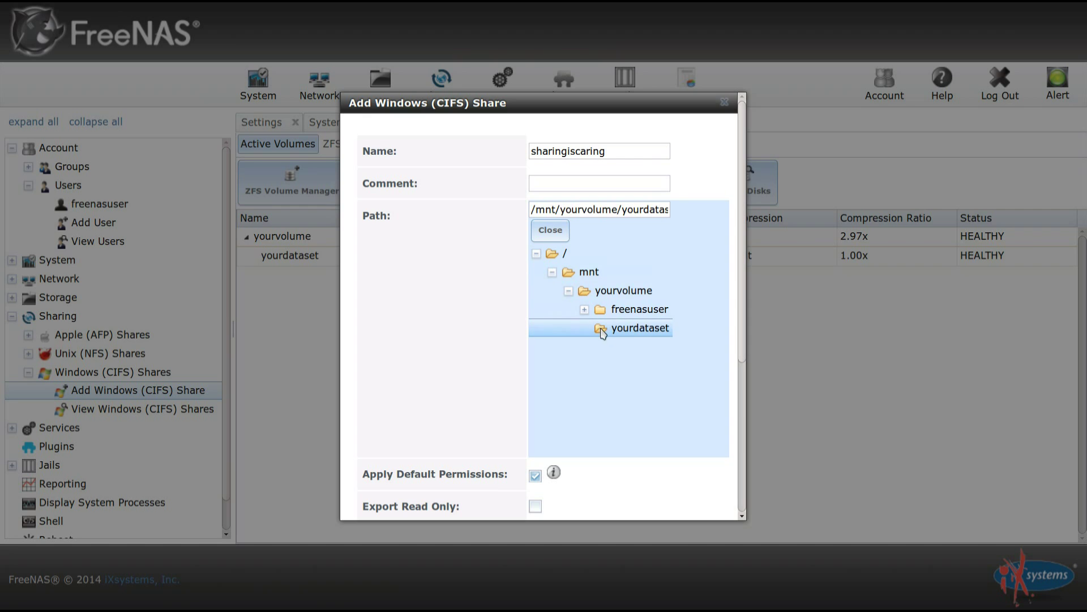
Allow guest access, save the share, and accept enabling the CIFS service.
scroll(444, 313, "down", 3)
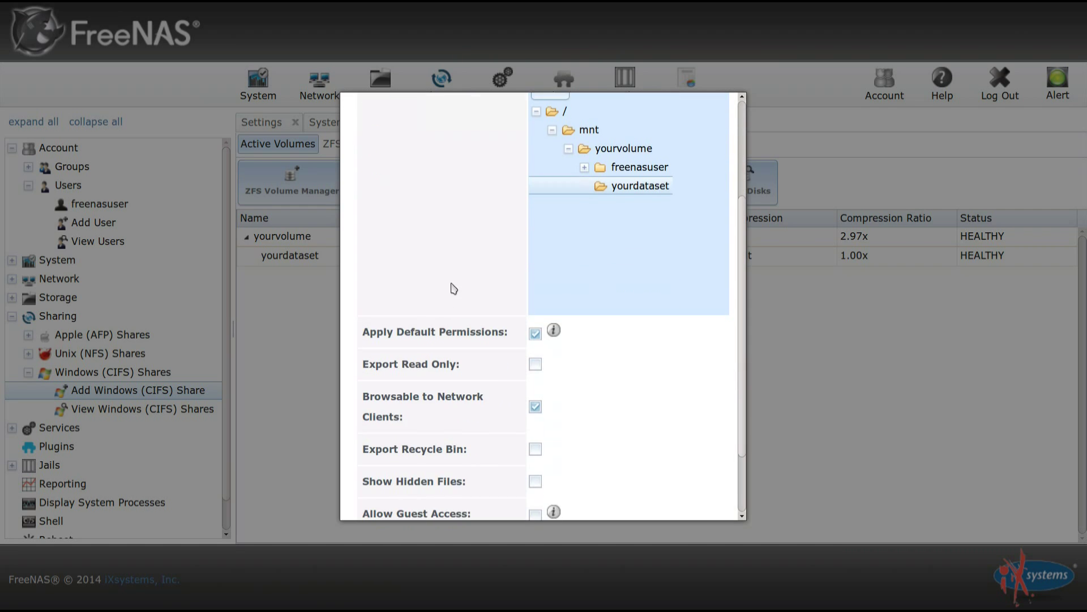
scroll(454, 288, "down", 2)
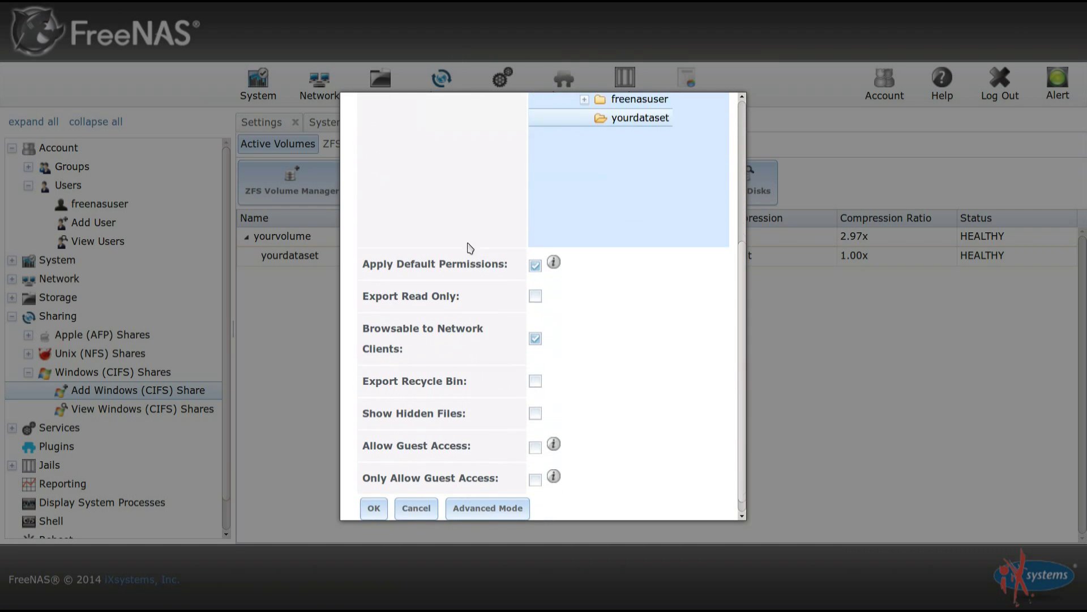
left_click(535, 435)
left_click(375, 495)
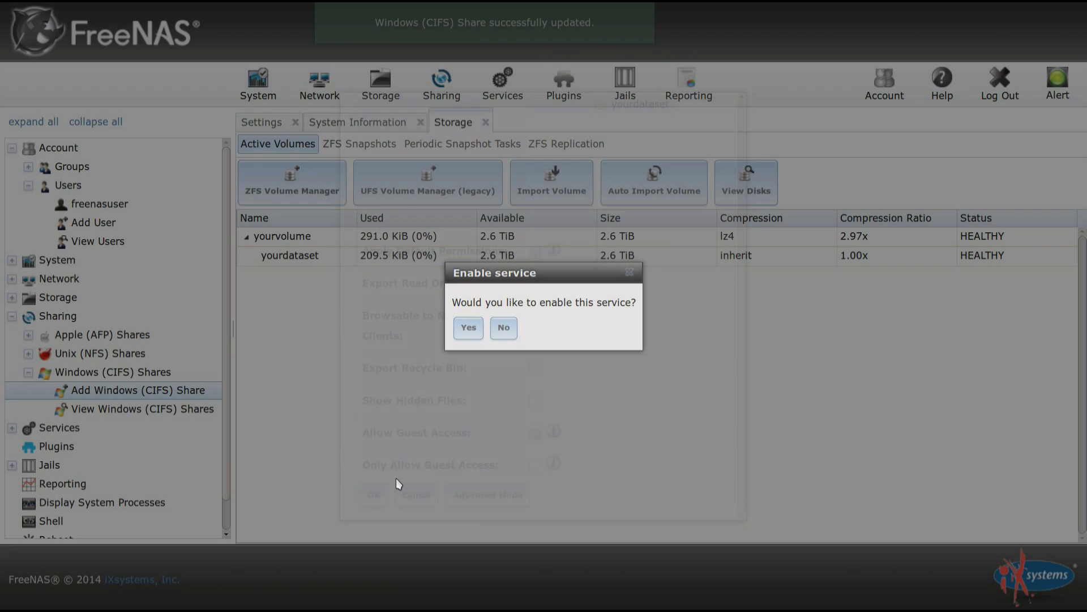
left_click(467, 334)
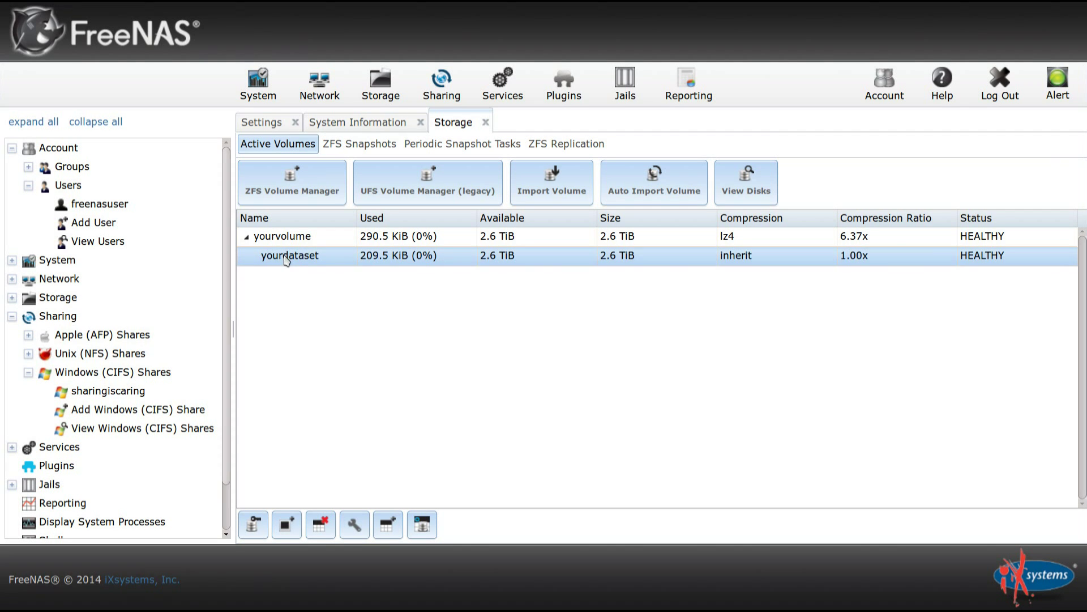
Change yourdataset's owner group to freenasuser and apply the permissions.
left_click(256, 525)
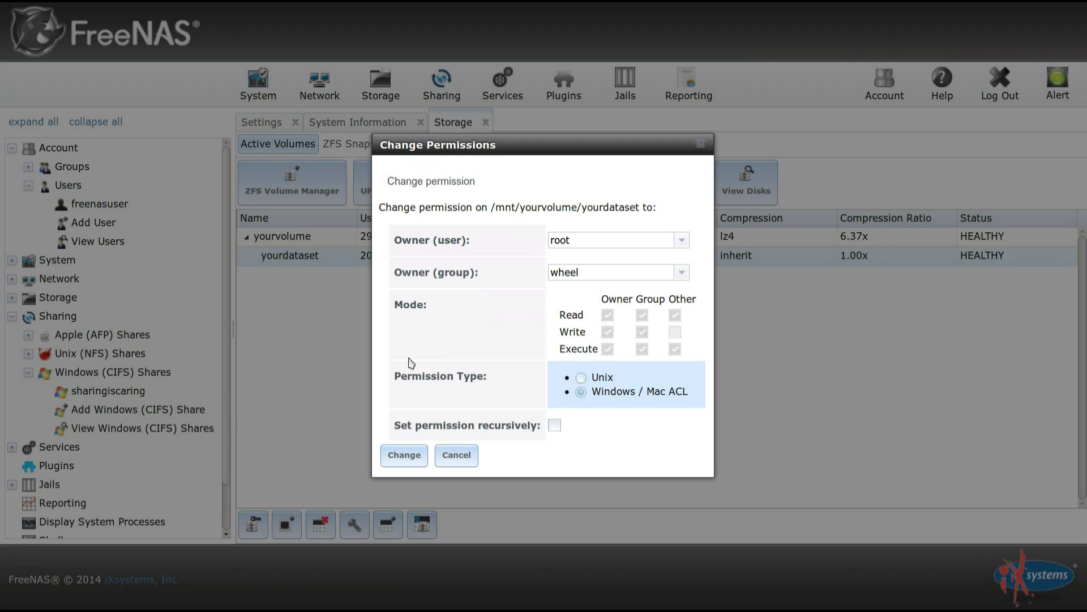
left_click(683, 273)
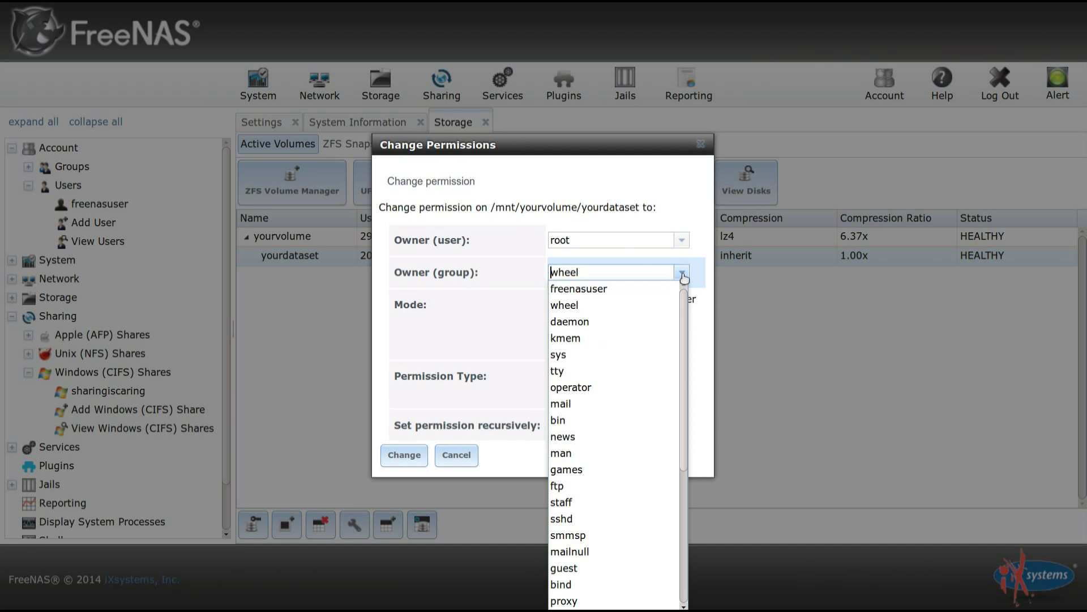
left_click(597, 293)
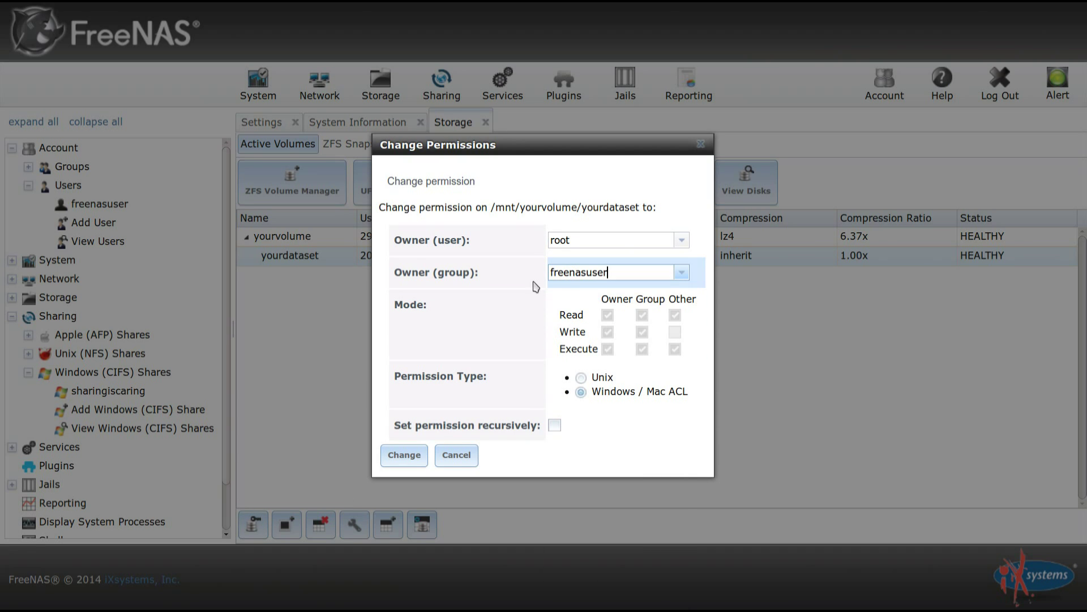
left_click(401, 456)
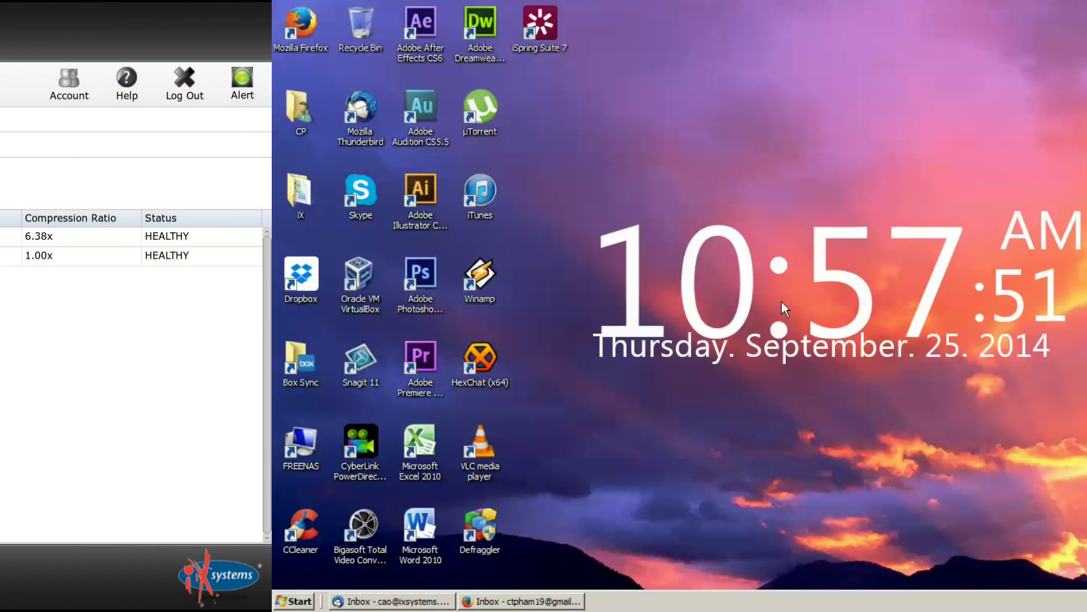
Browse Explorer to \\10.2.3.148 and bring up the sharingiscaring share's context menu.
key("super")
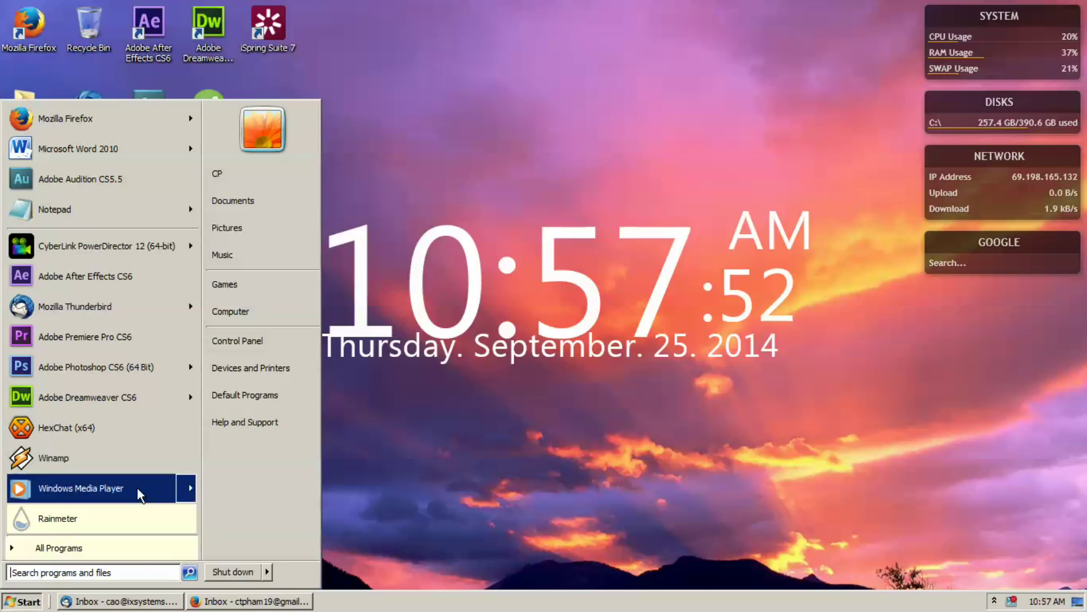
left_click(266, 317)
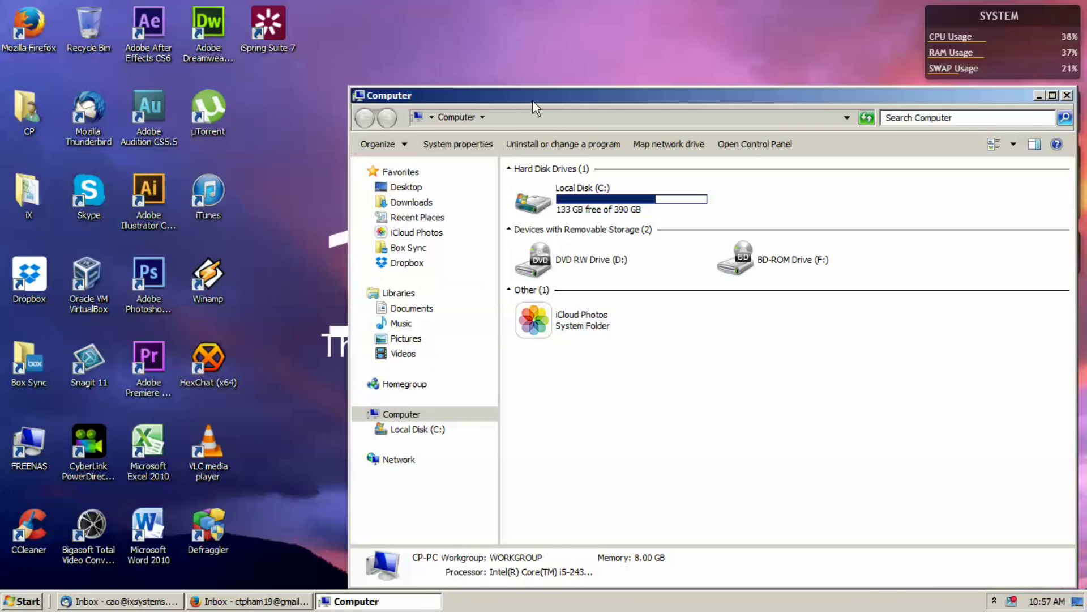
left_click_drag(532, 101, 341, 44)
left_click(345, 60)
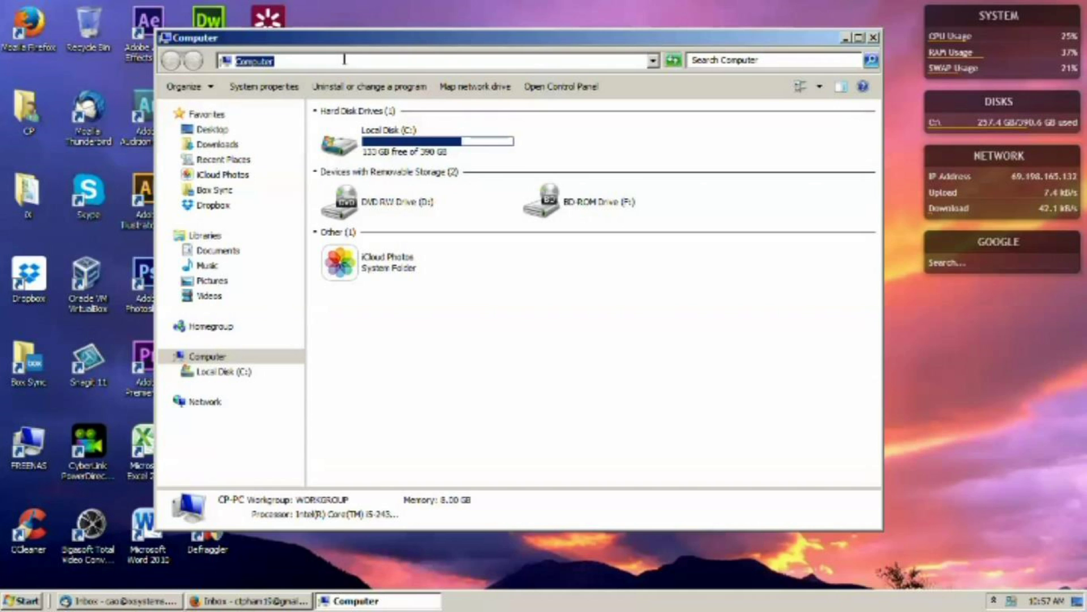
type("\\")
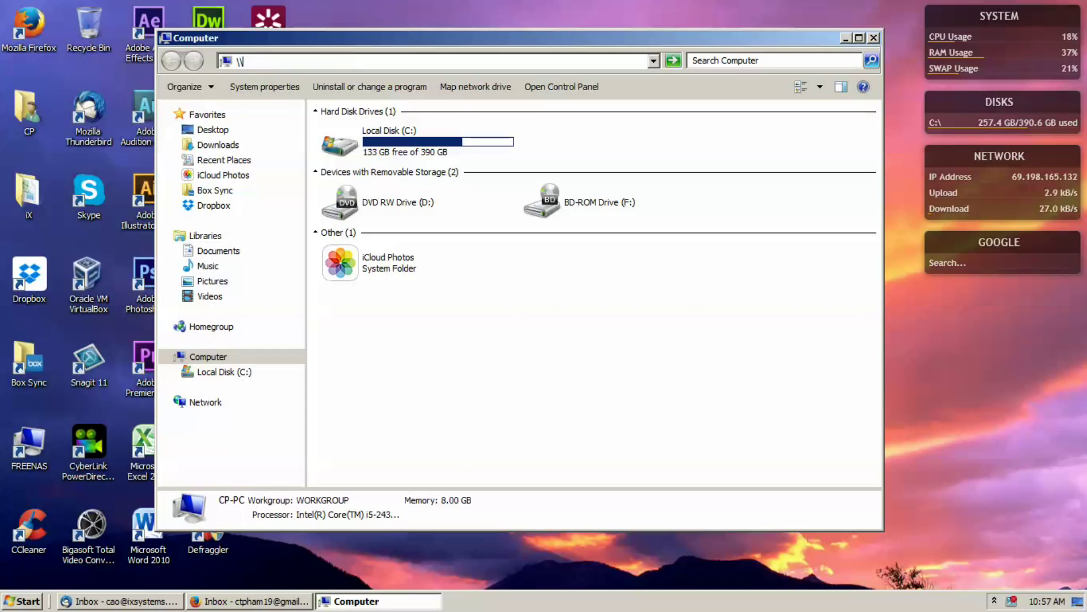
type("10.2.3.148")
key("Return")
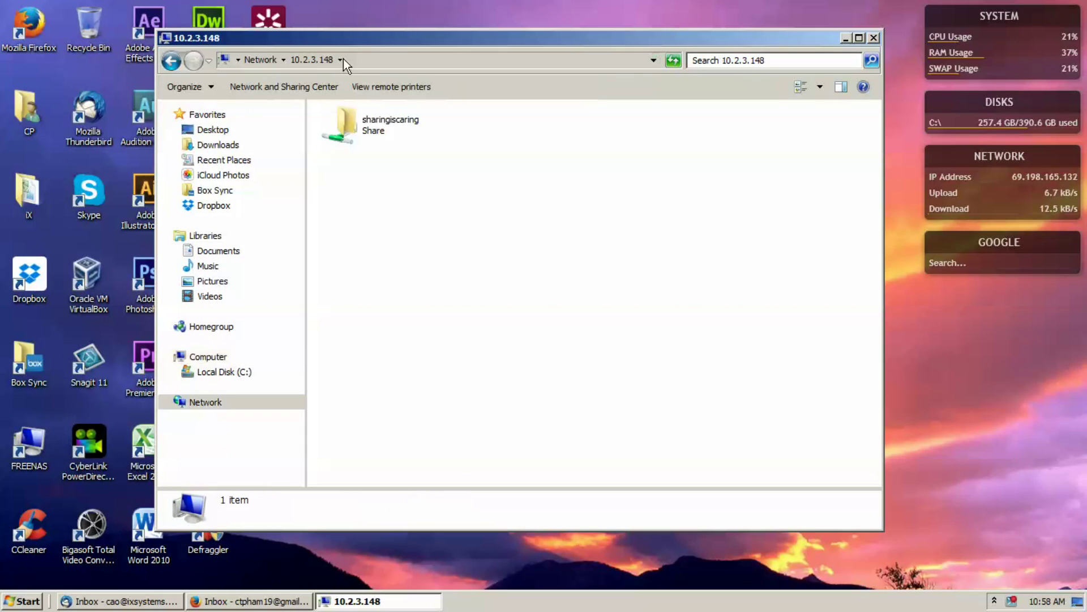
left_click(355, 120)
double_click(356, 120)
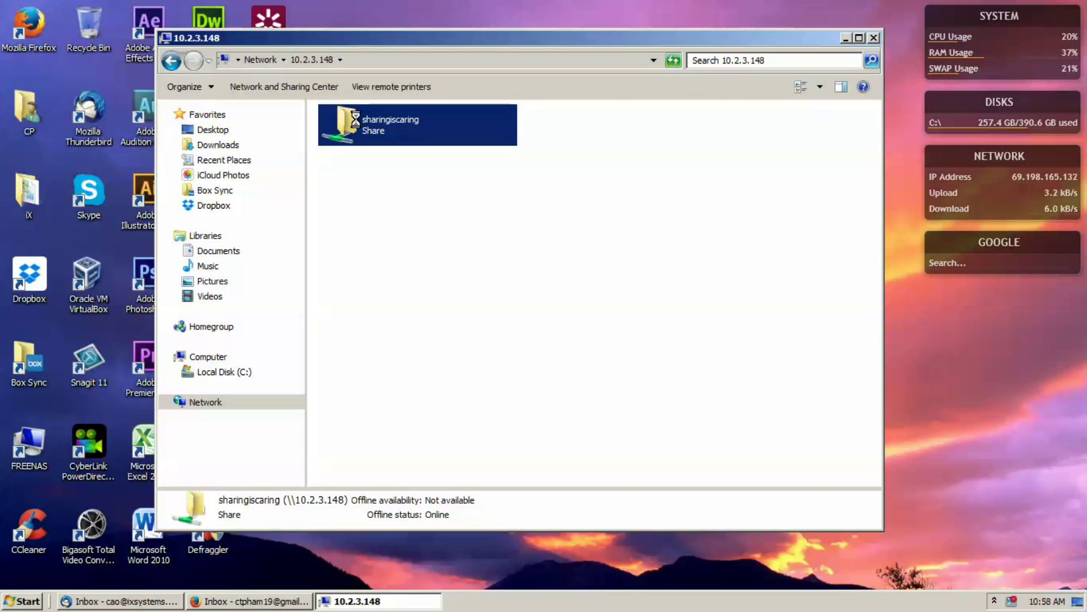
right_click(356, 120)
Map sharingiscaring as drive Z: using different credentials with the FreeNAS user's password.
left_click(416, 365)
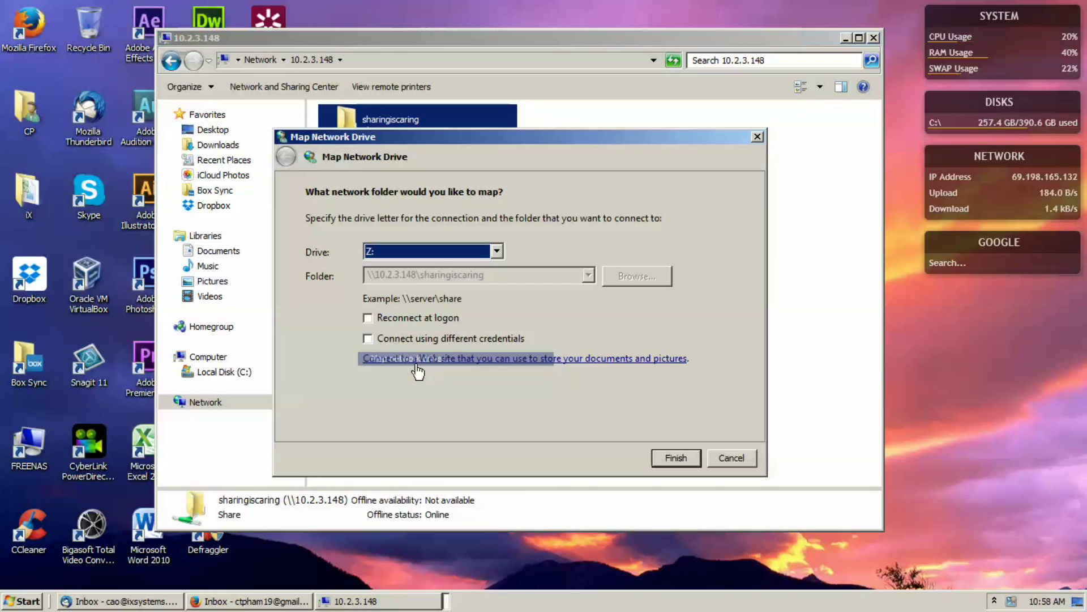
left_click(429, 342)
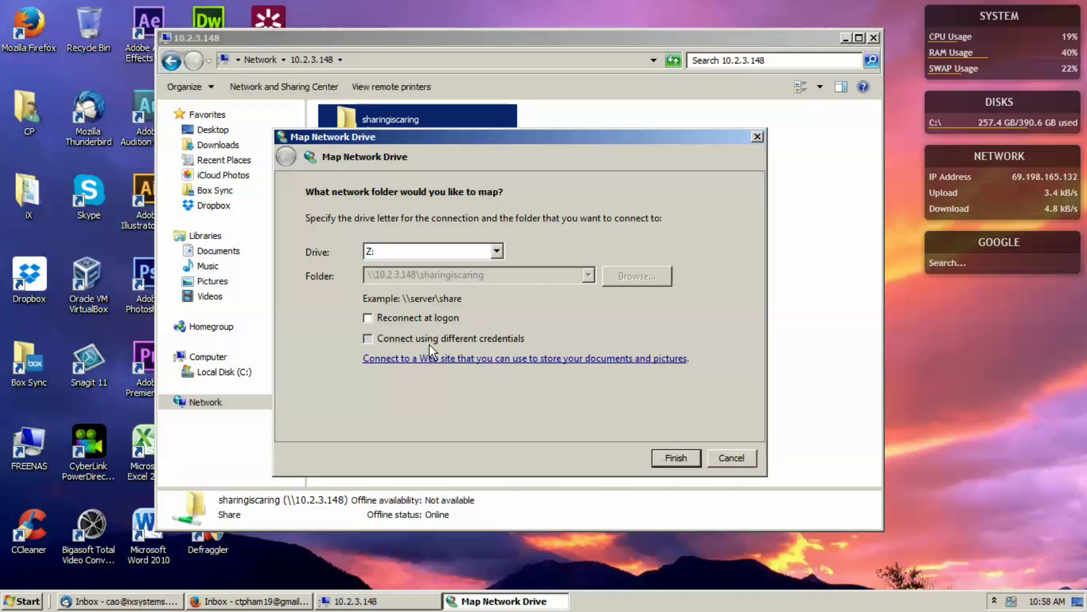
left_click(678, 457)
type("****")
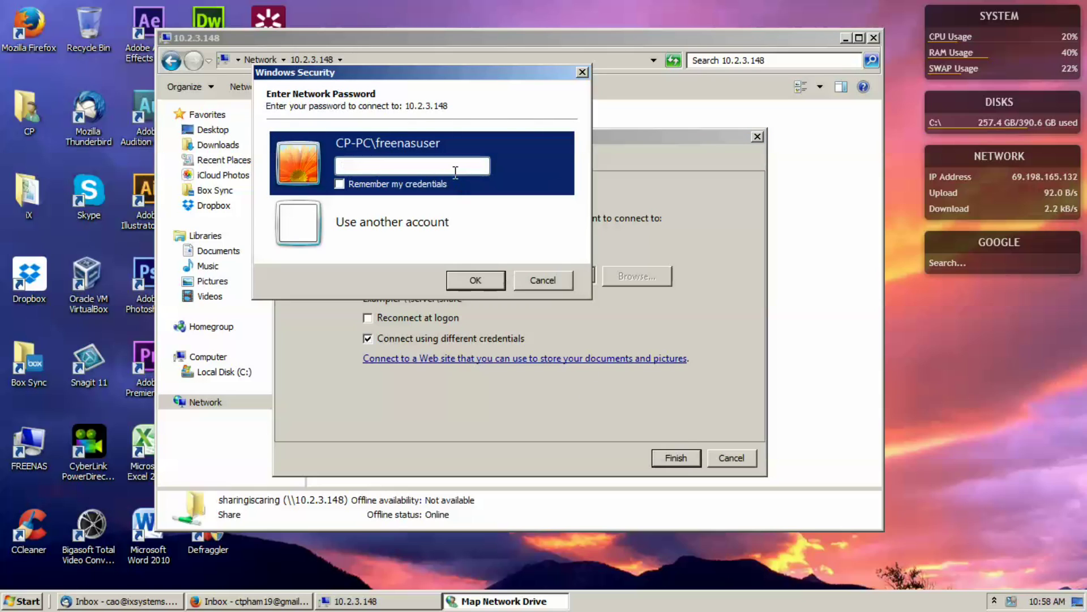
type("****")
left_click(455, 281)
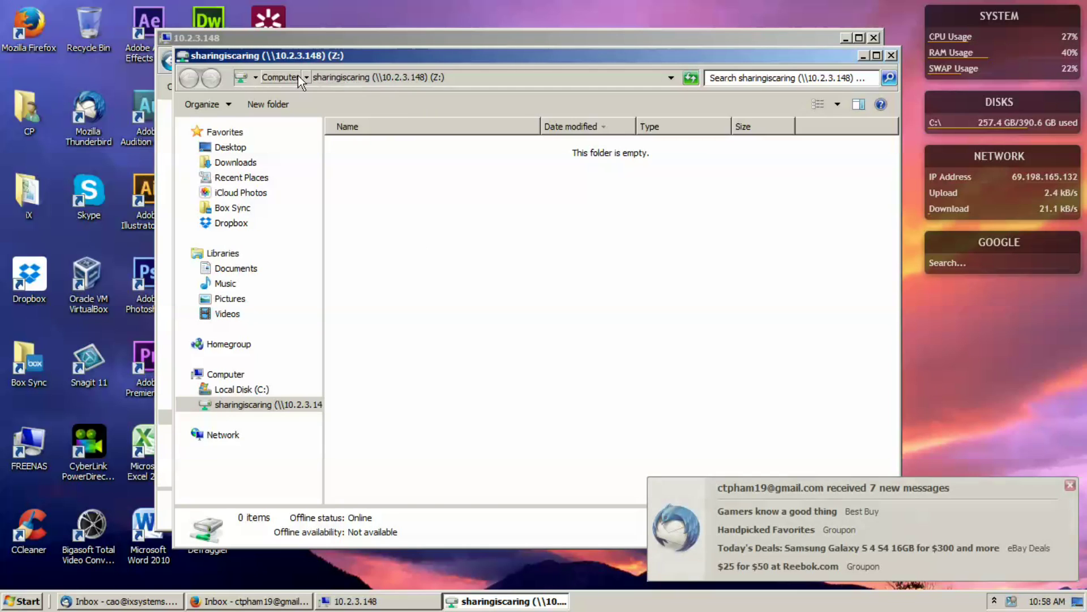
Open drive Z: and bring up its Security properties.
left_click(280, 77)
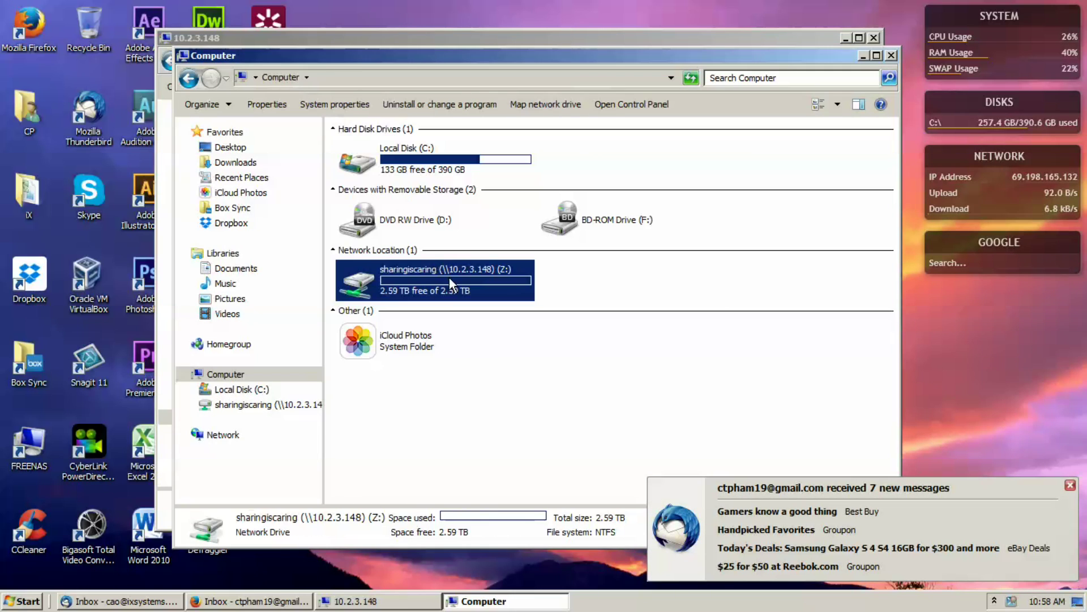
double_click(490, 286)
right_click(430, 206)
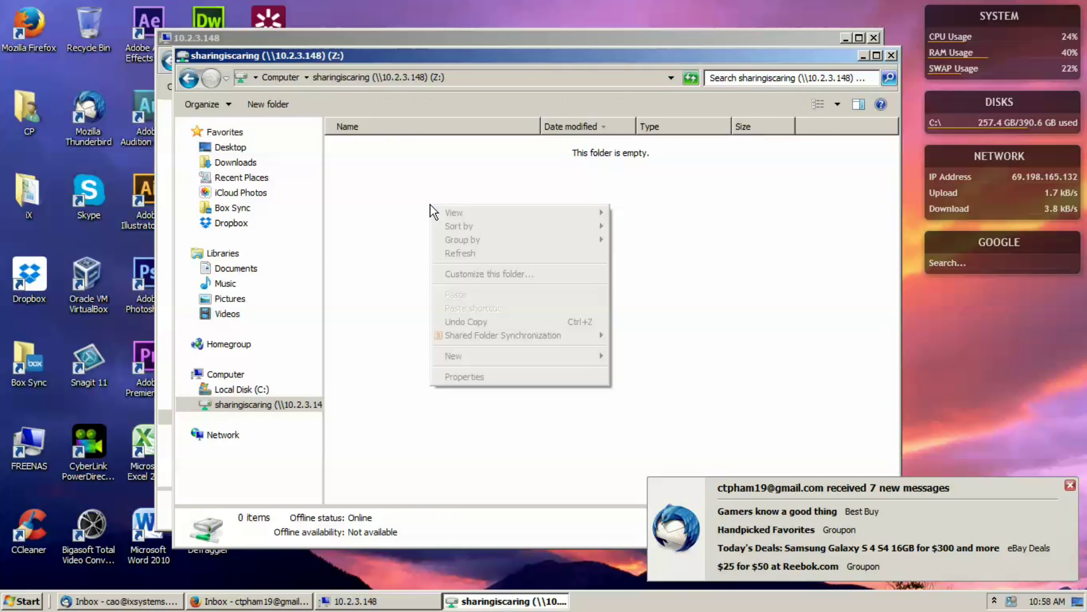
left_click(500, 378)
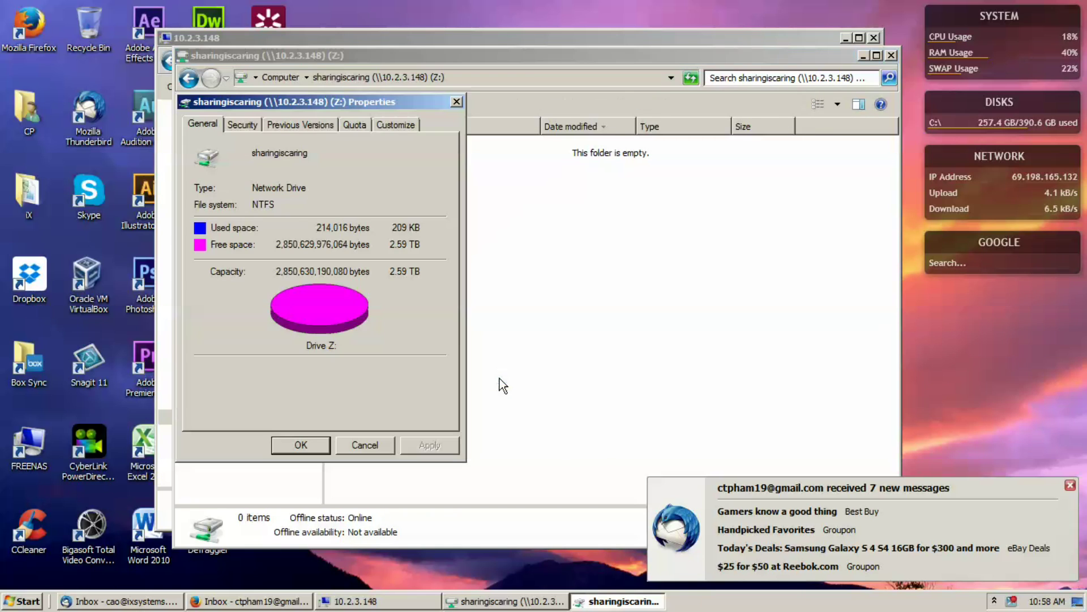
left_click(243, 125)
left_click_drag(250, 102, 371, 98)
Grant Everyone Full control on Z:, confirm the changes, and close Properties.
left_click(397, 180)
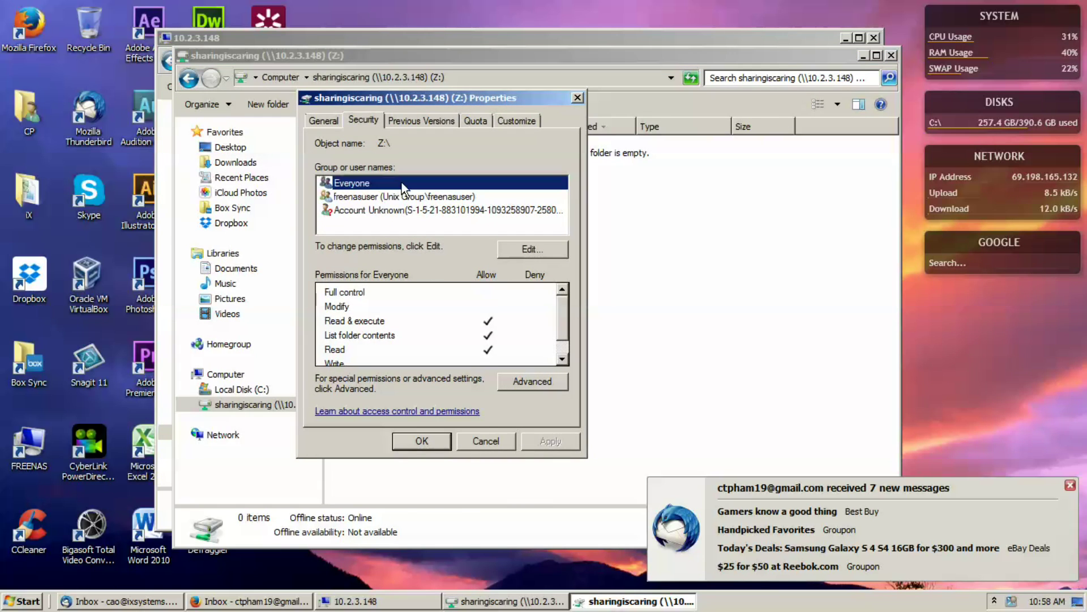
left_click(506, 249)
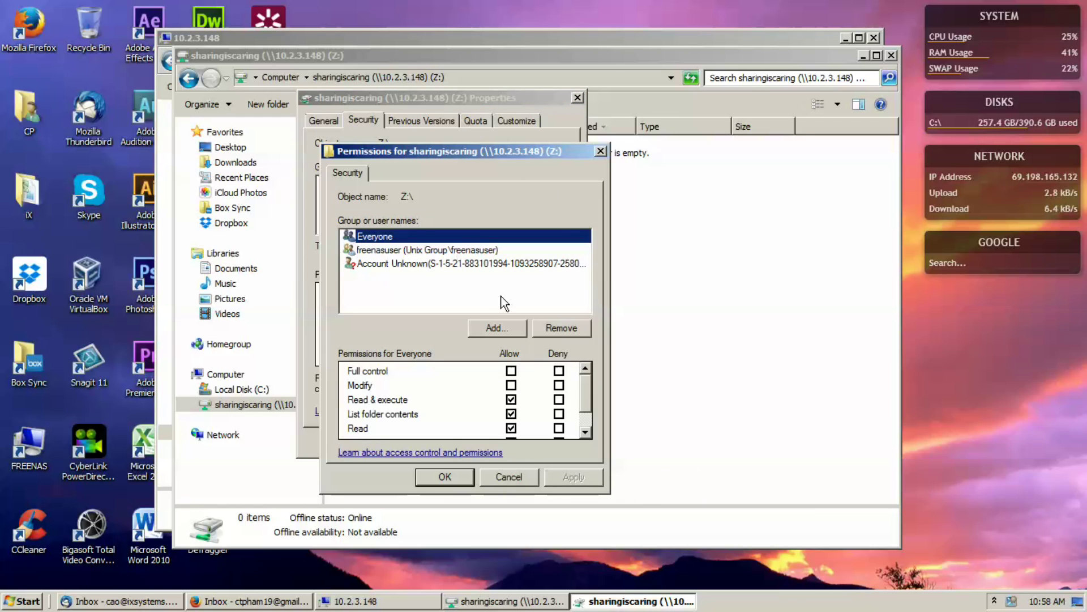
left_click(511, 371)
scroll(512, 393, "down", 1)
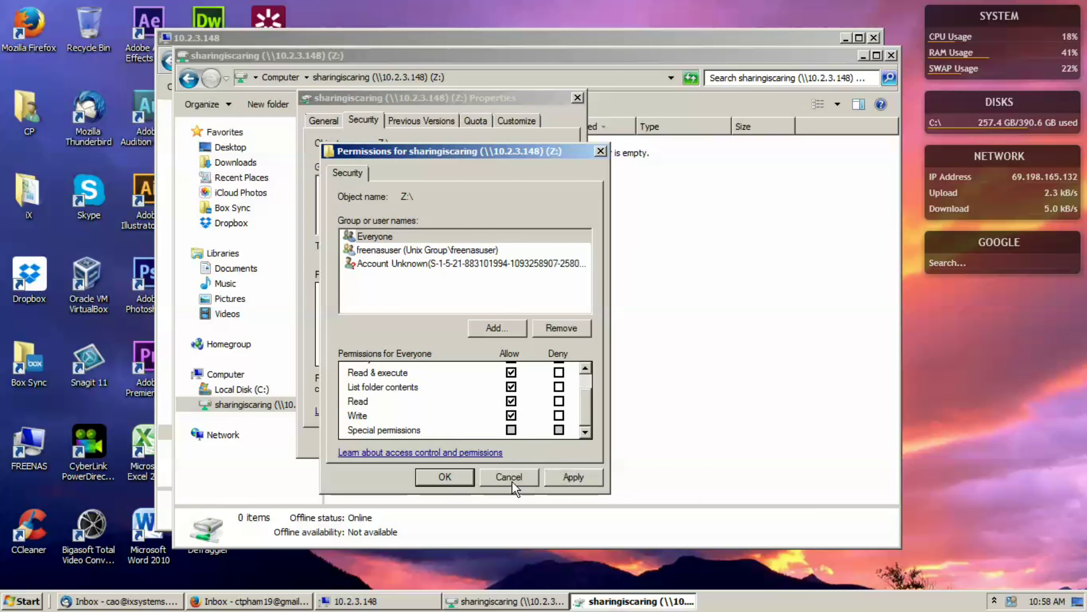
left_click(563, 474)
key("Return")
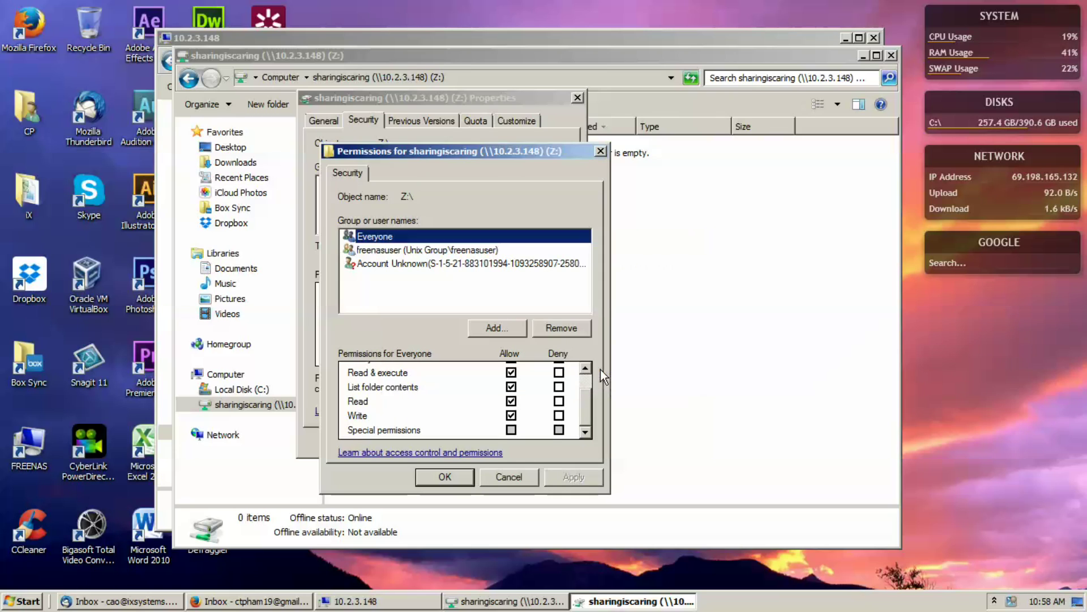
left_click(465, 478)
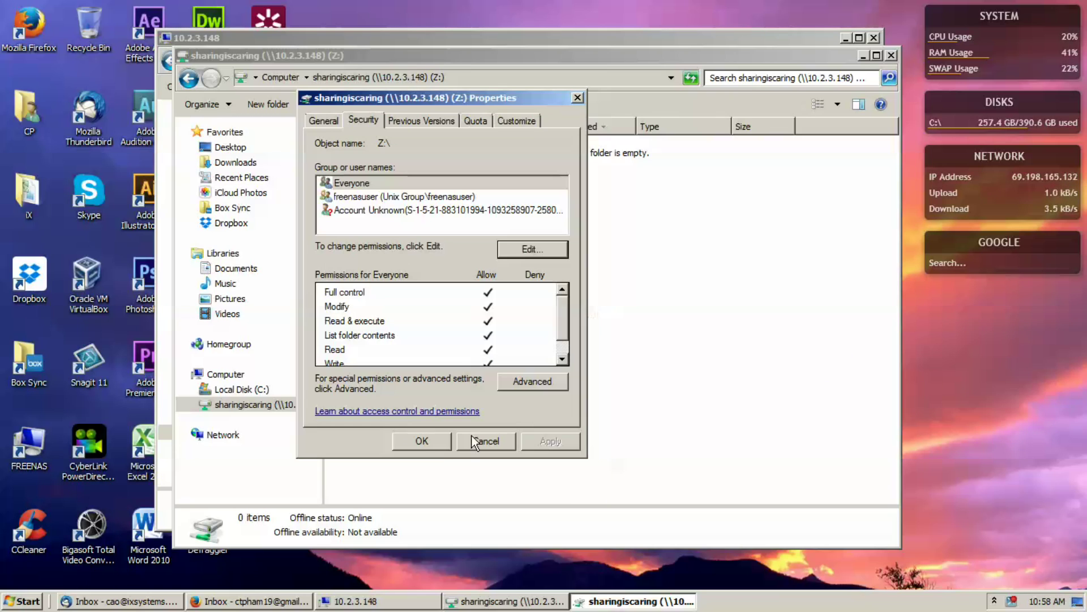
left_click(430, 443)
right_click(447, 215)
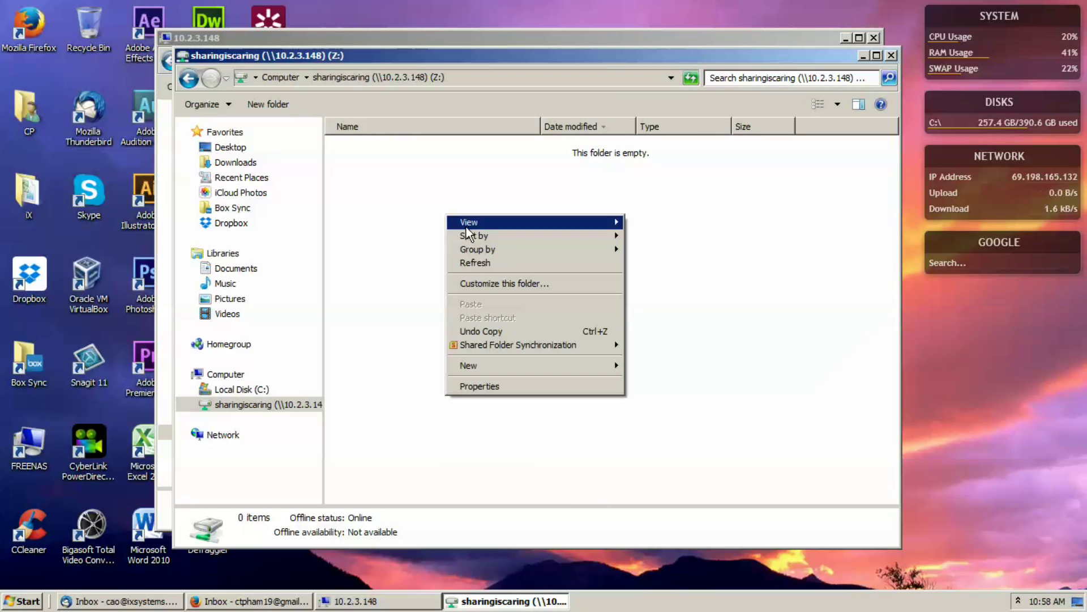
Refresh the view and disconnect the Z: network drive from Computer.
left_click(498, 263)
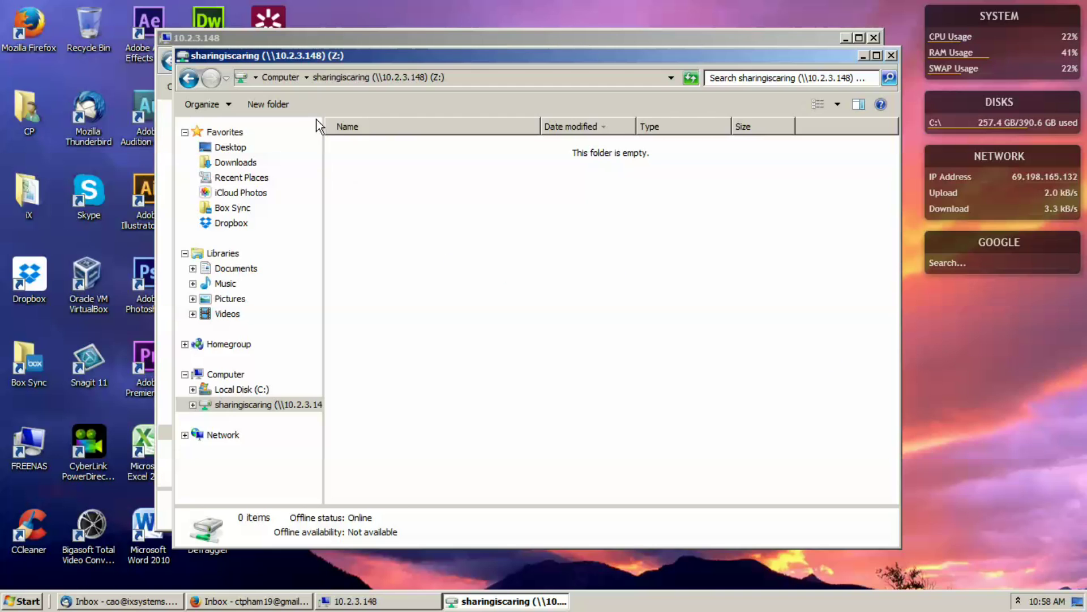
left_click(280, 76)
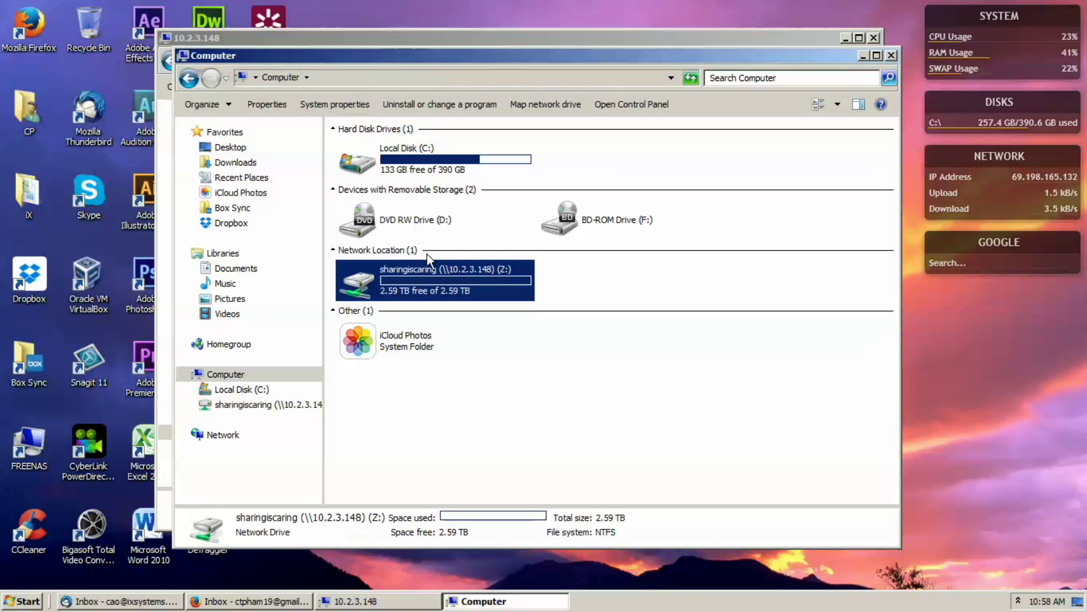
right_click(431, 272)
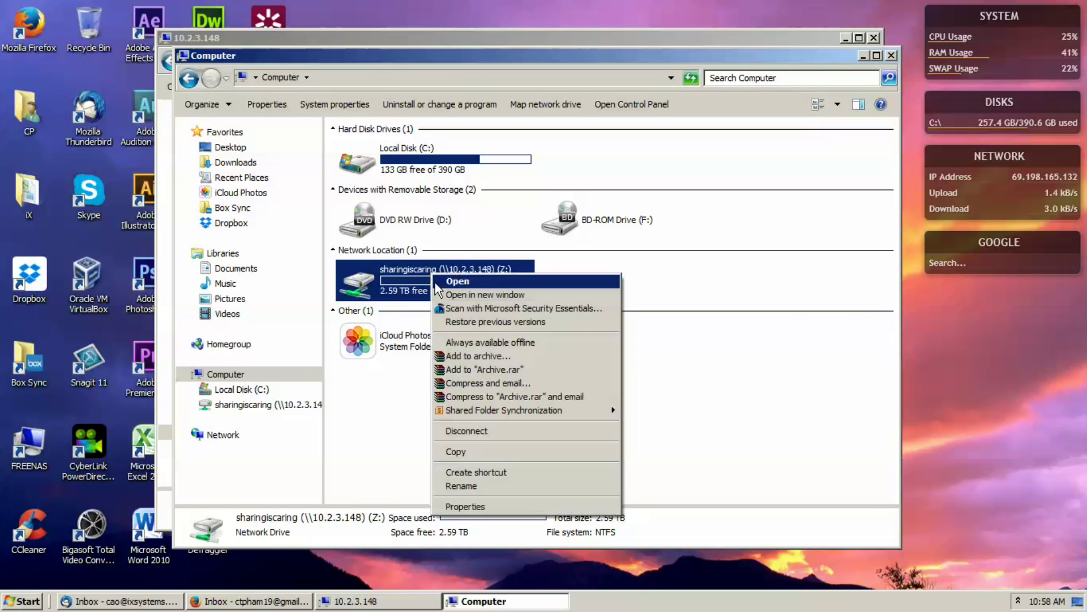
left_click(468, 429)
Go to \\10.2.3.148, open sharingiscaring, and create a folder named testing123.
left_click(355, 77)
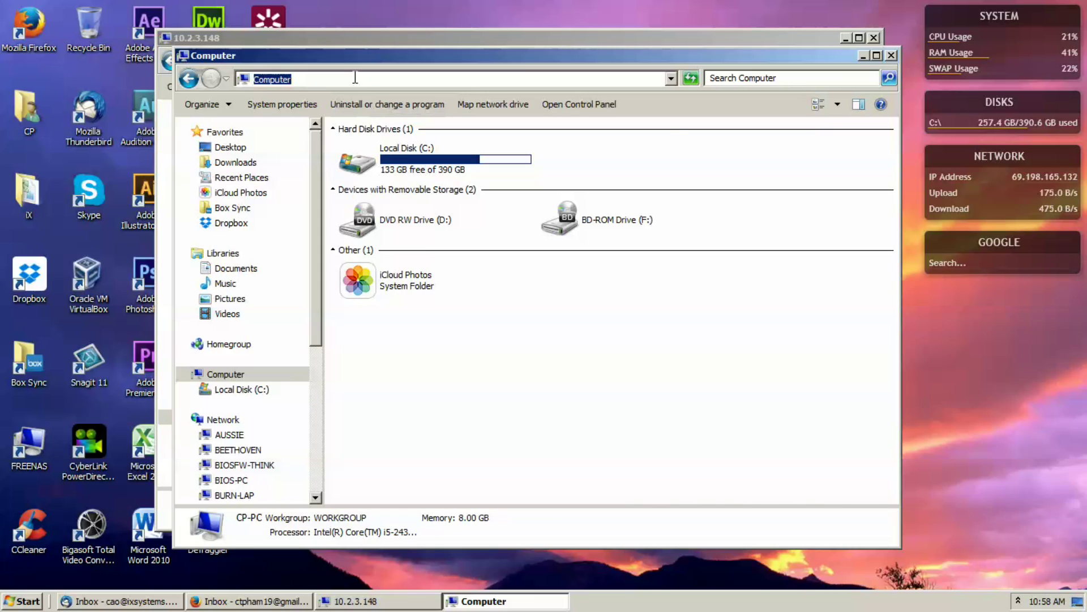
type("\\10.2.3.1")
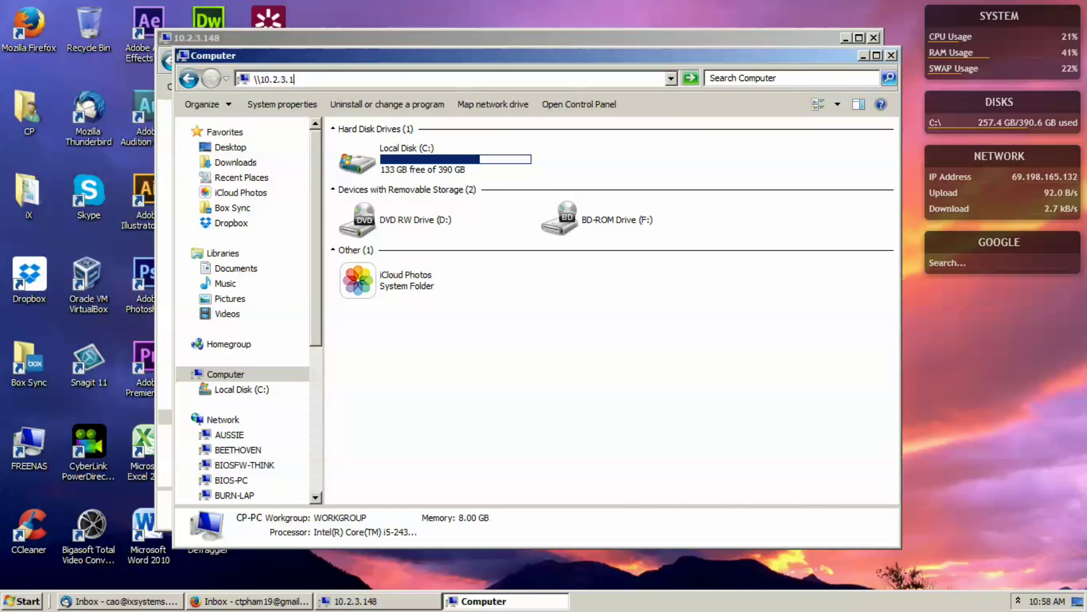
type("48")
key("Return")
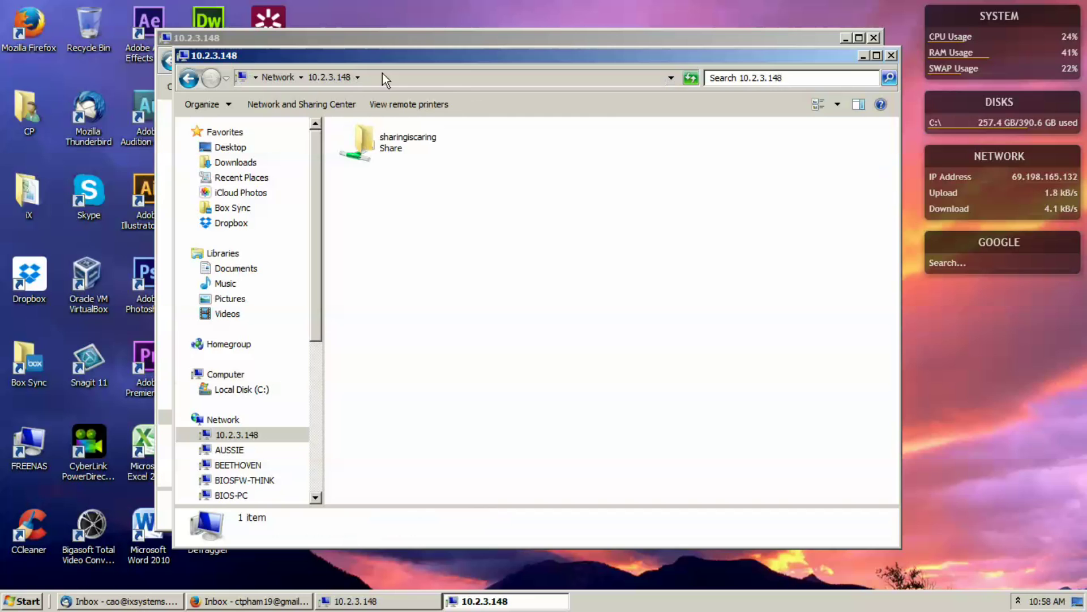
double_click(402, 138)
right_click(400, 208)
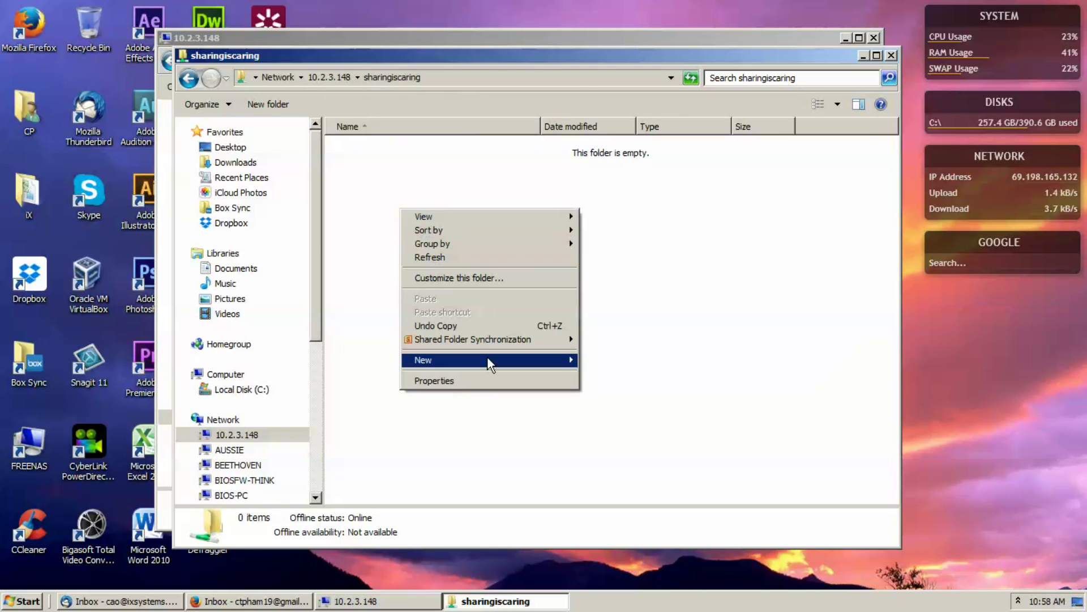
left_click(609, 359)
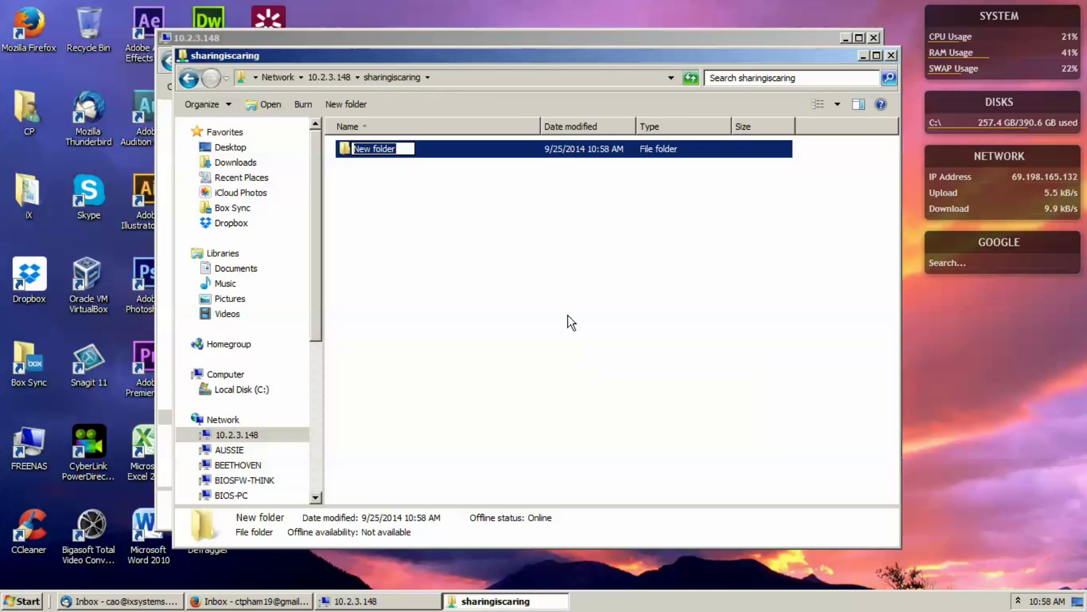
type("testing123")
key("Return")
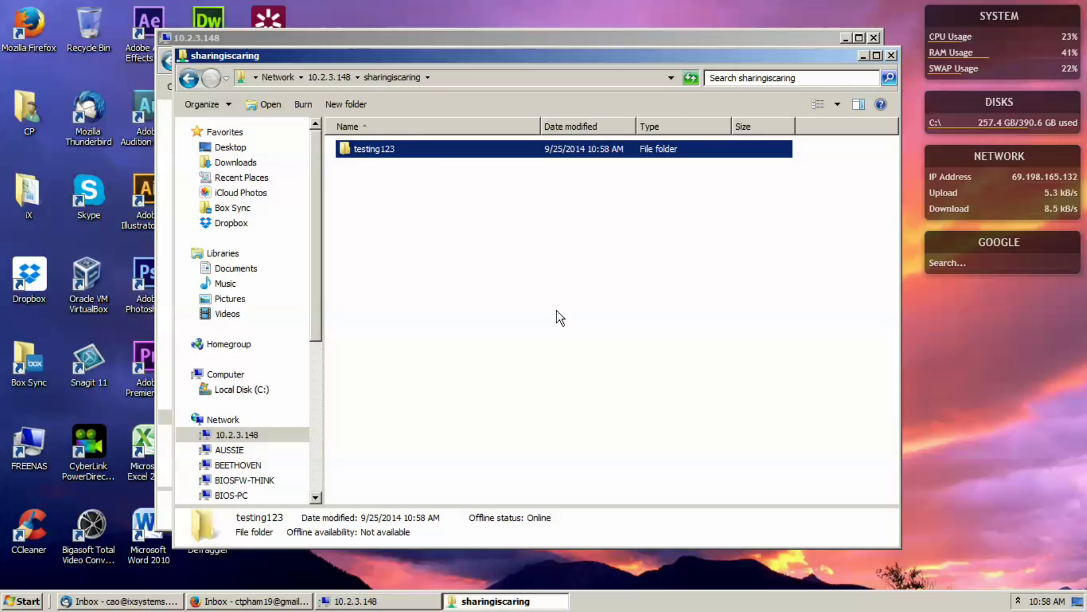
left_click(556, 311)
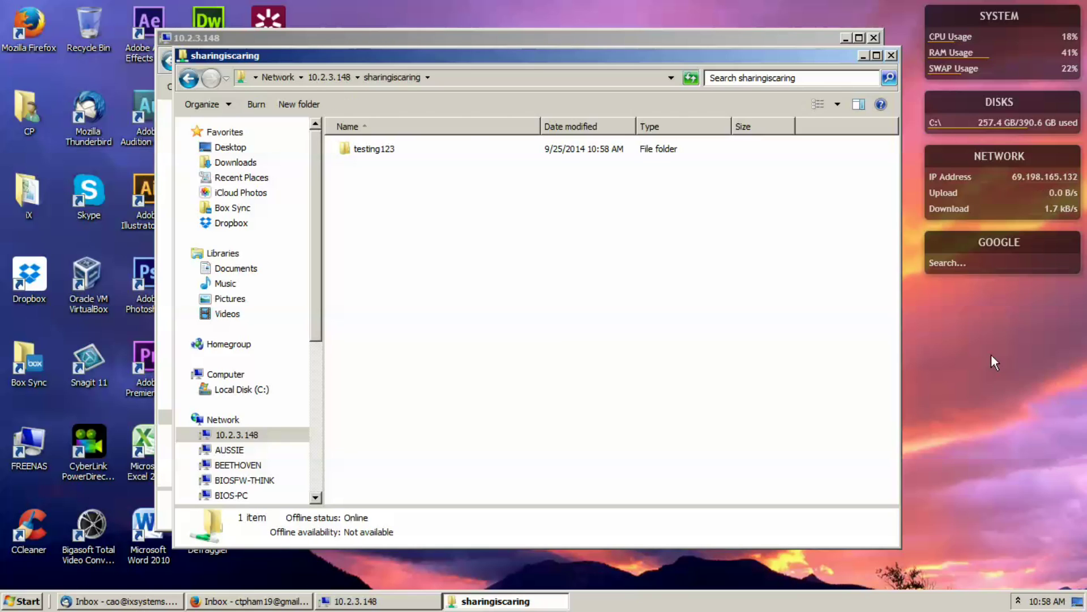
left_click(1047, 601)
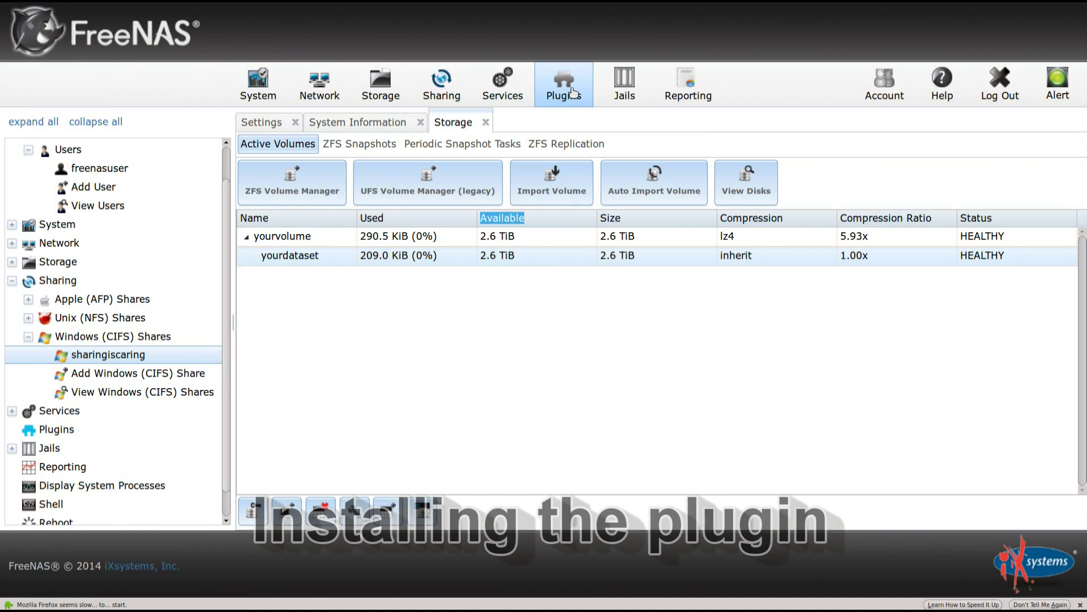
Install the transmission plugin from the Plugins list.
left_click(575, 93)
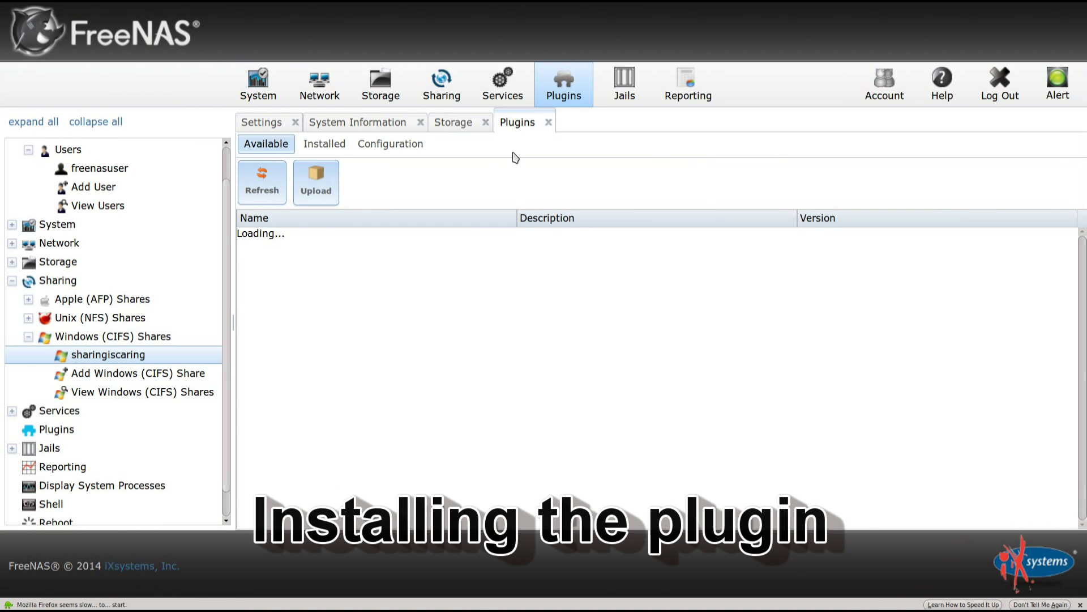
scroll(272, 394, "down", 5)
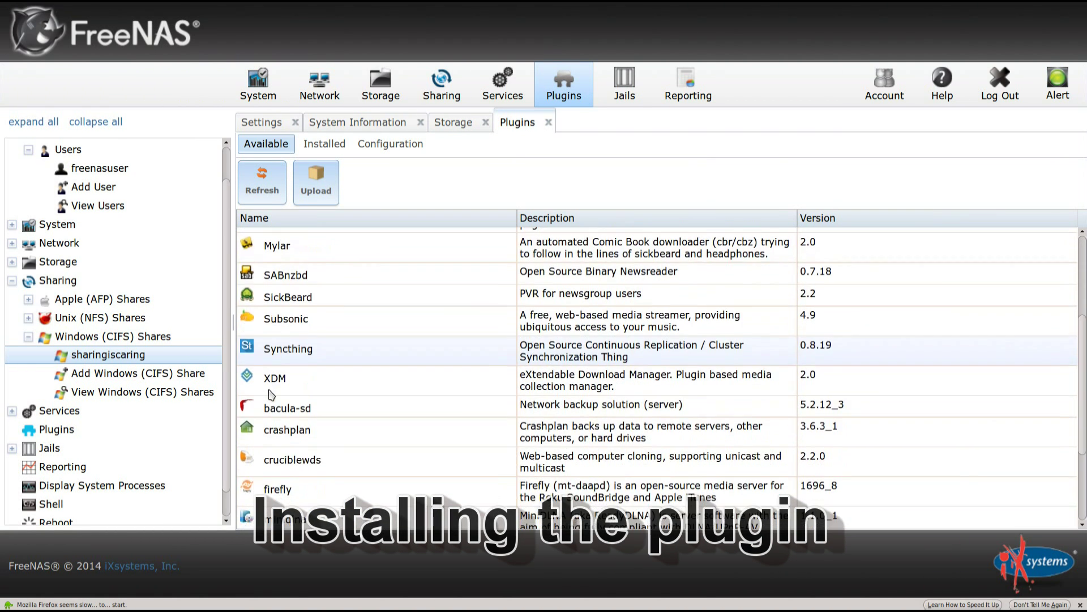
scroll(272, 394, "down", 3)
left_click(300, 513)
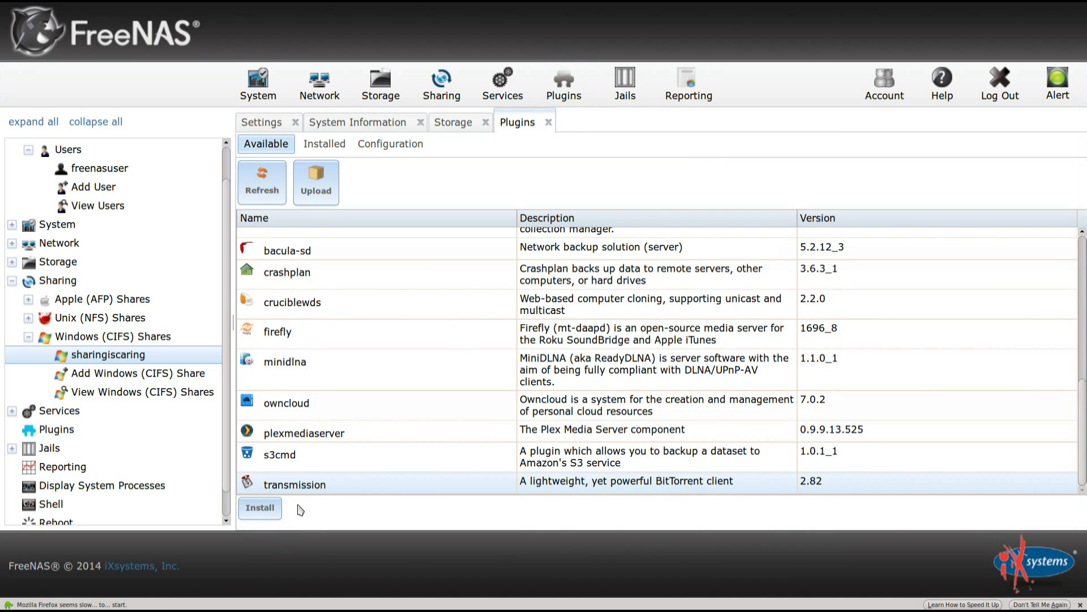
scroll(288, 485, "up", 1)
scroll(289, 484, "down", 1)
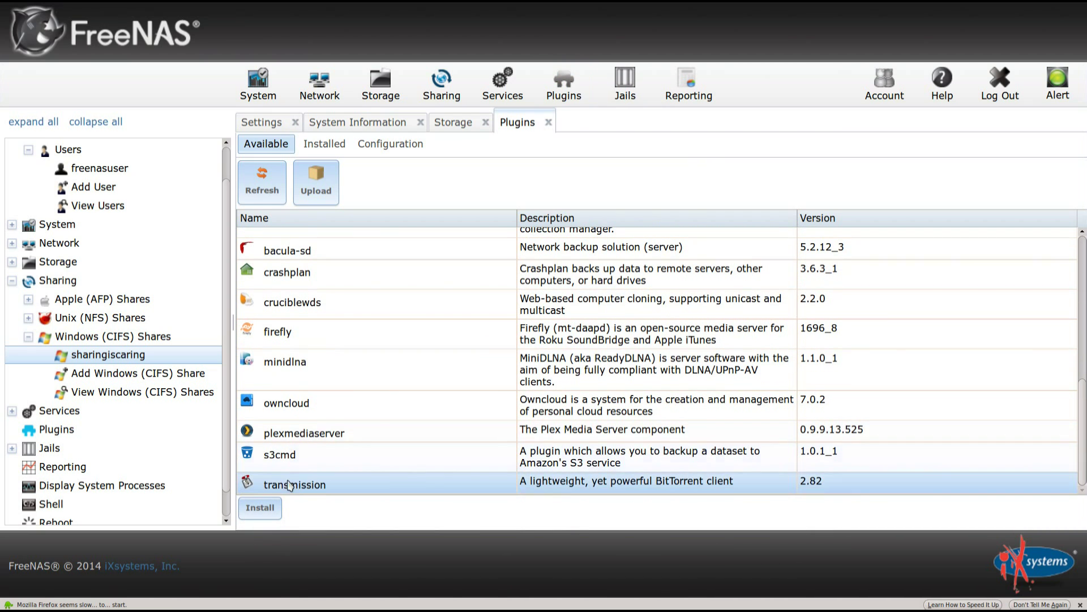
left_click(267, 512)
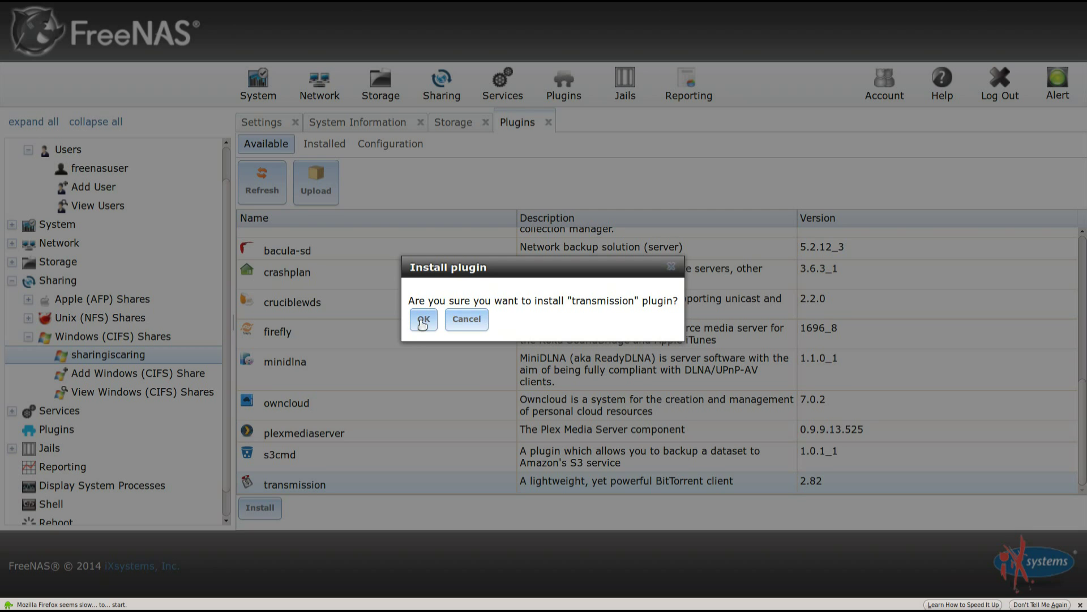
left_click(424, 318)
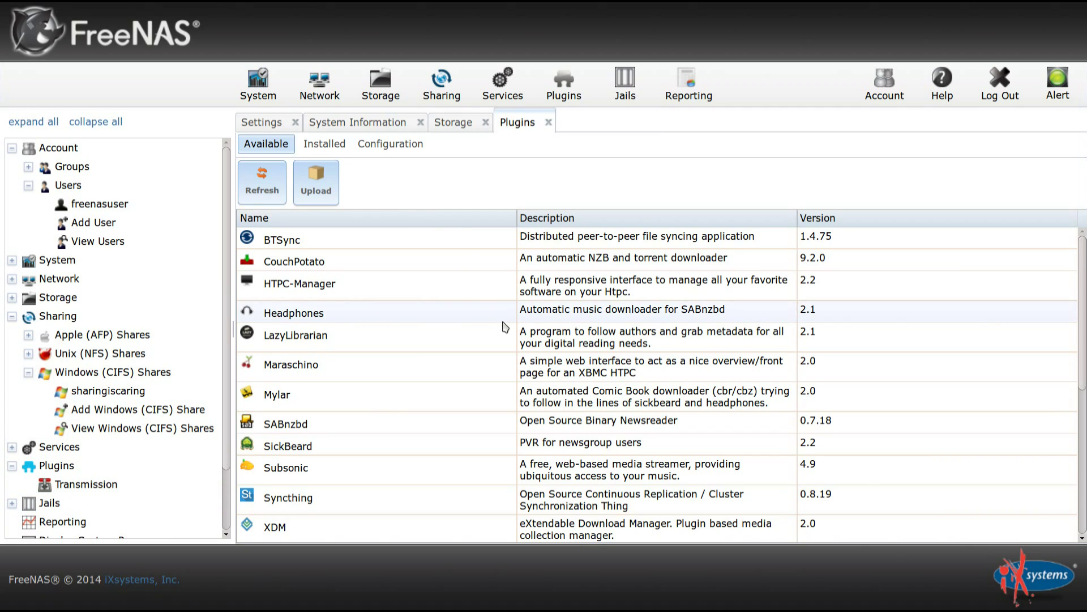
Switch the installed Transmission service ON and show the Jails list.
left_click(325, 145)
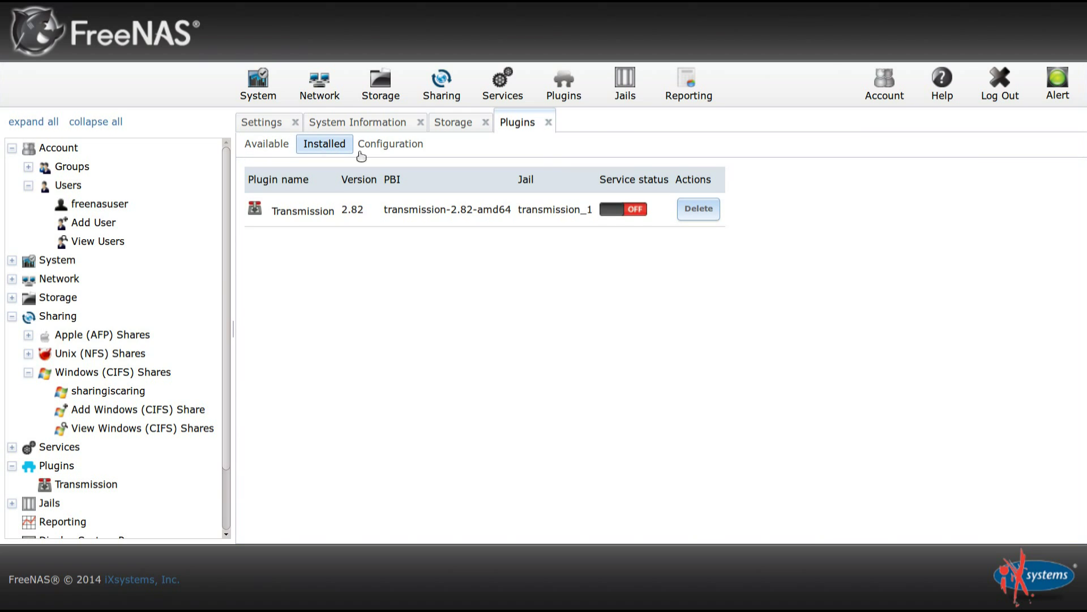
left_click(618, 215)
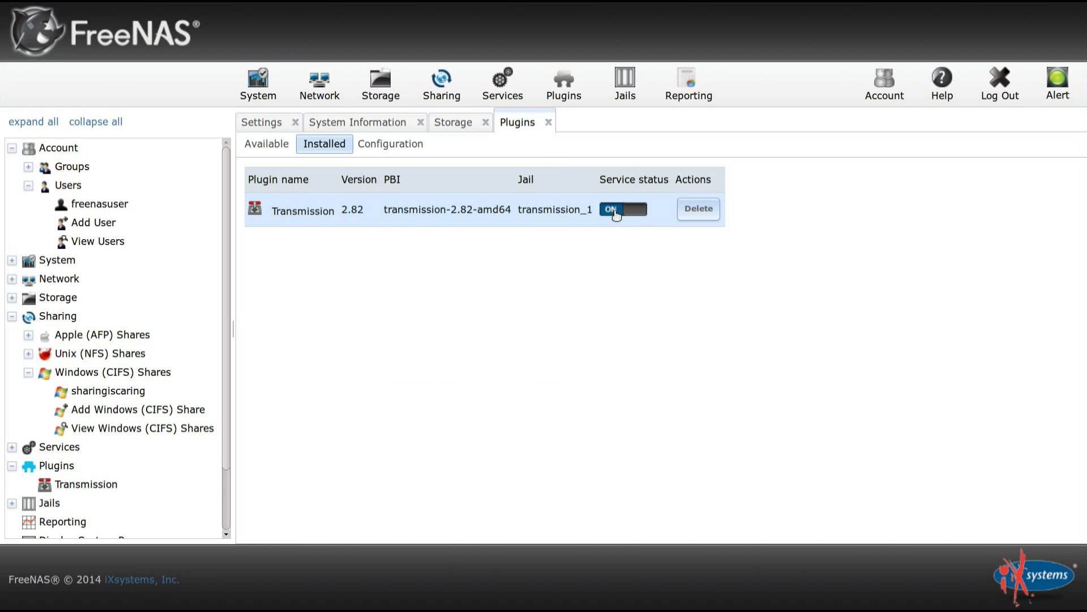
left_click(625, 82)
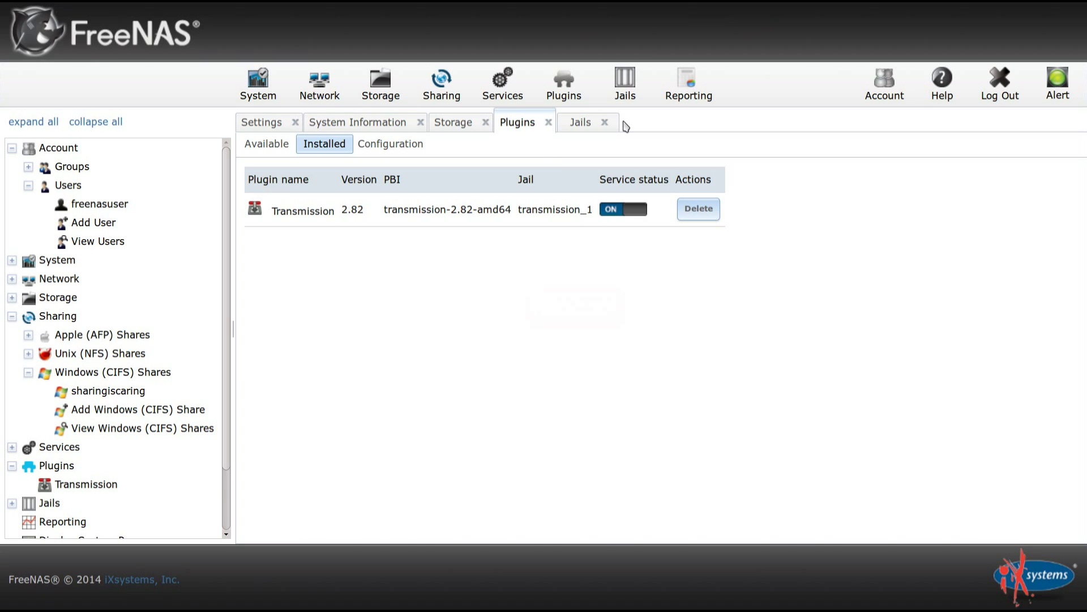
left_click(626, 98)
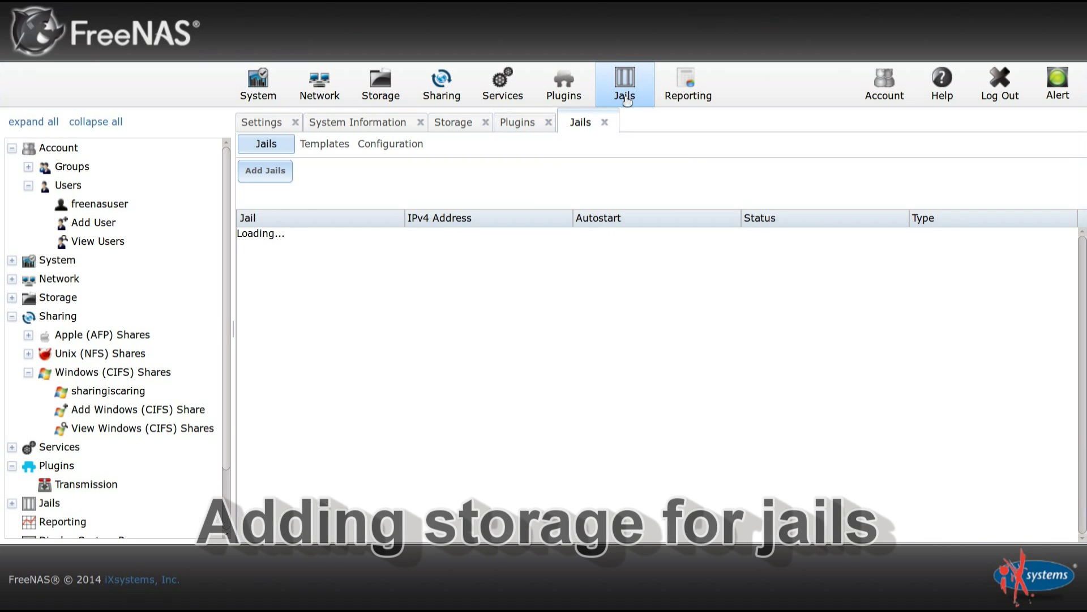
Add storage to the transmission_1 jail with /mnt/yourvolume/yourdataset as the source.
left_click(301, 238)
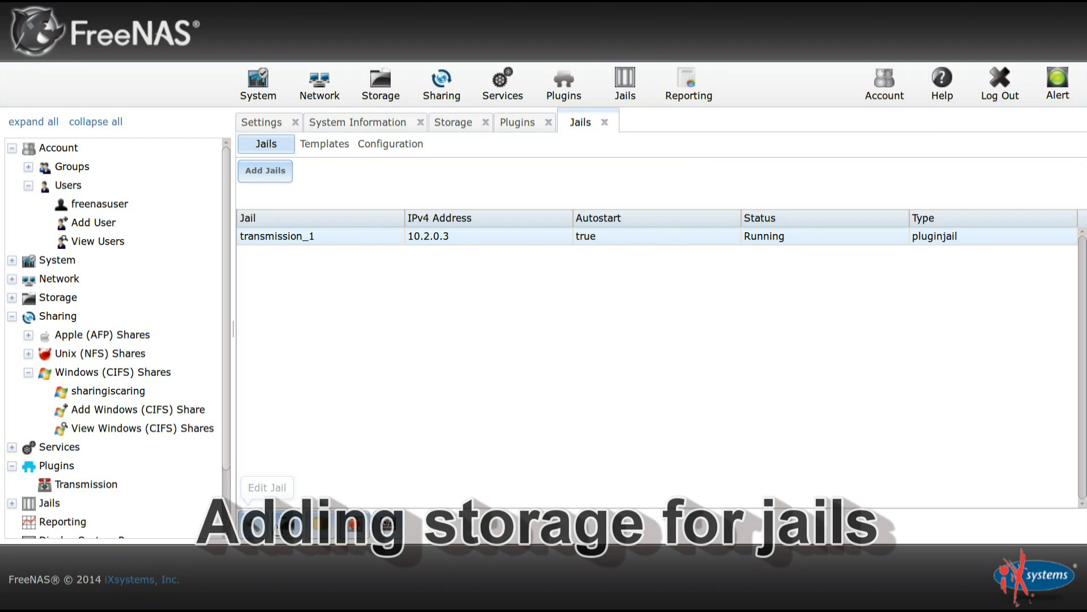
left_click(288, 527)
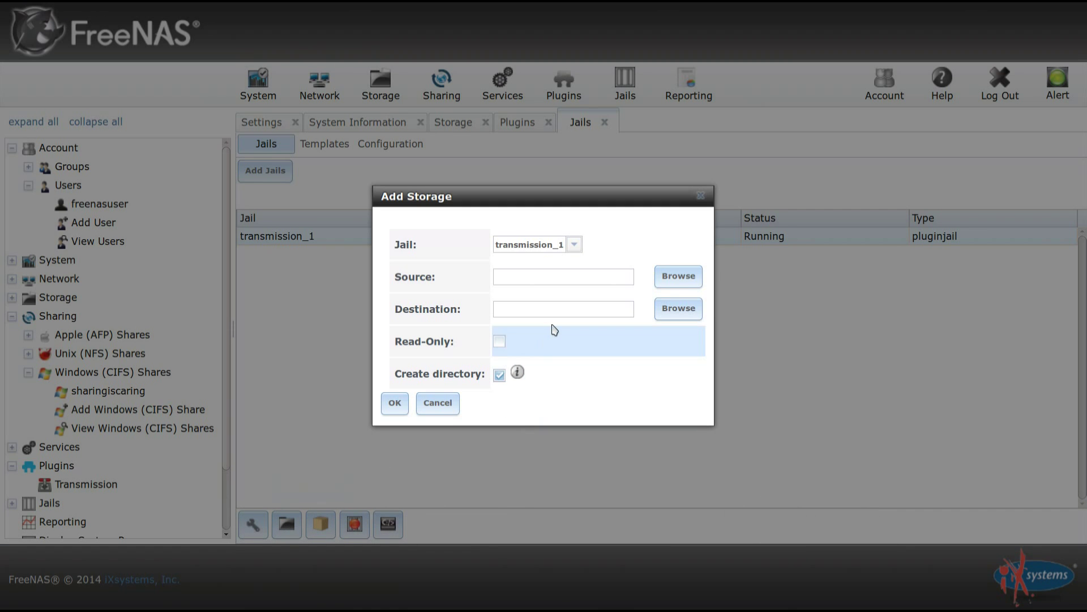
left_click(680, 279)
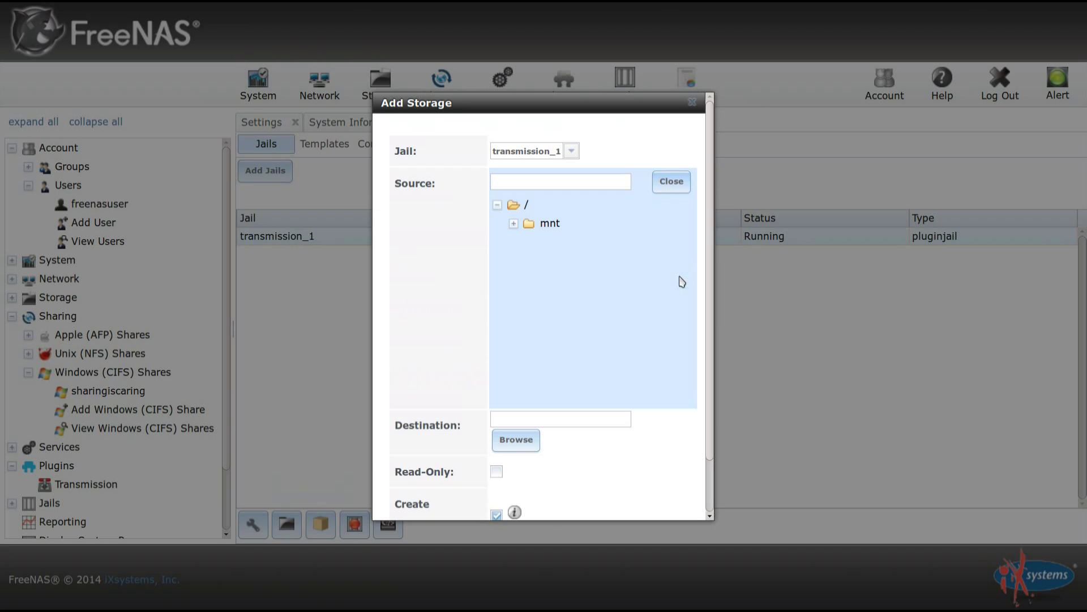
left_click(513, 224)
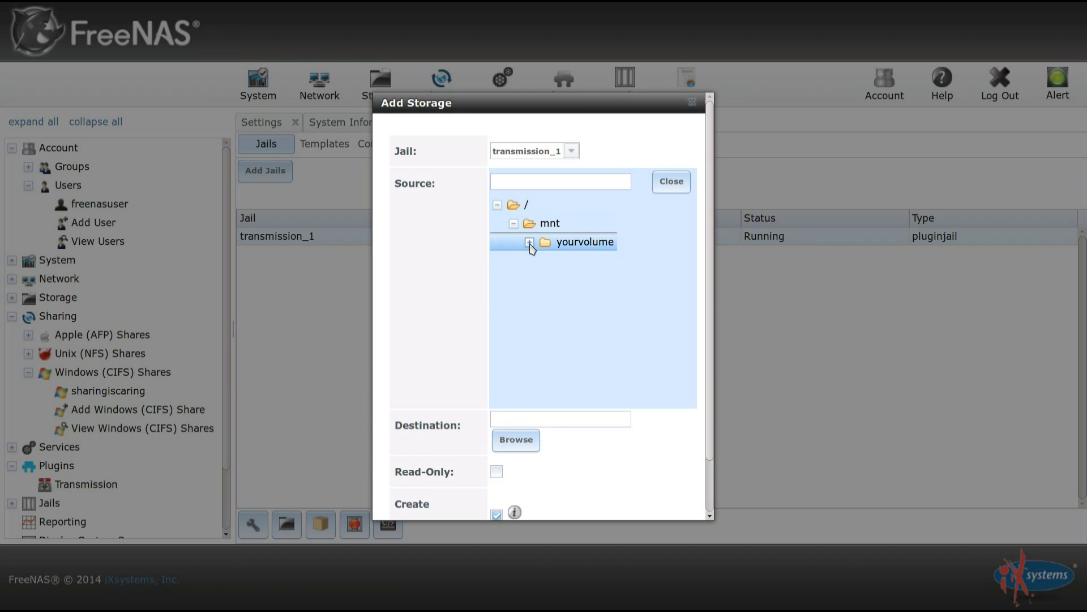
left_click(530, 242)
left_click(589, 297)
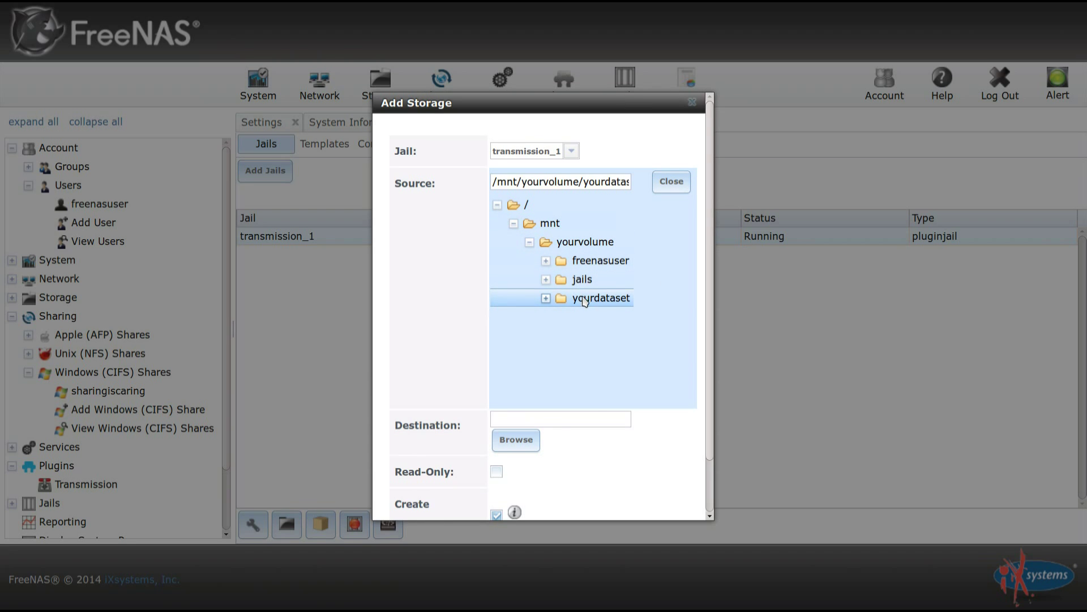
Set the storage destination to the jail's /media folder, creating the directory, and confirm.
scroll(582, 307, "down", 1)
scroll(538, 351, "down", 1)
left_click(514, 380)
scroll(455, 361, "down", 2)
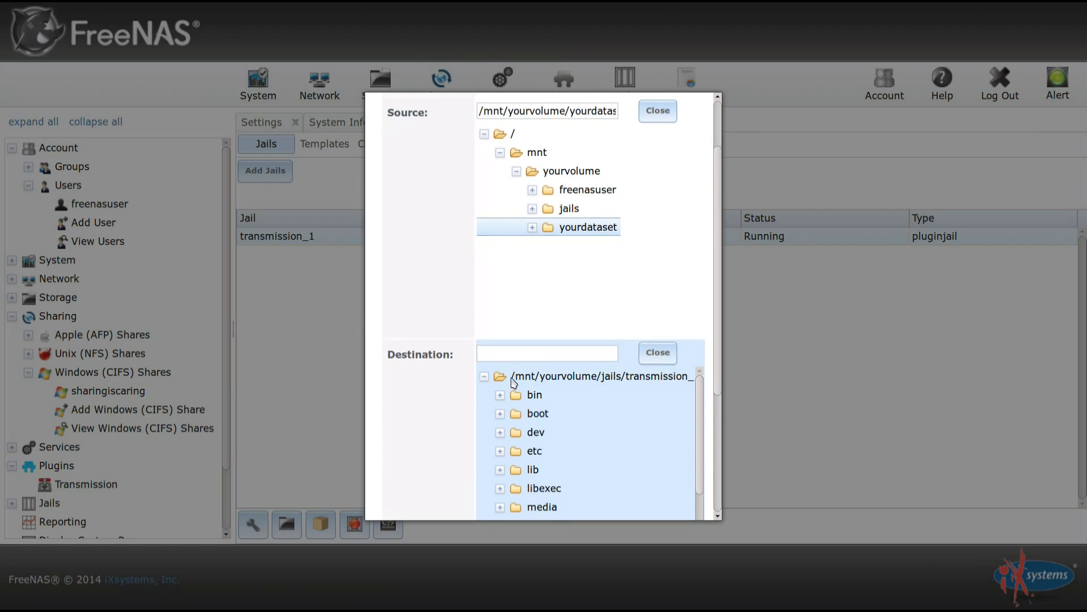
left_click(542, 429)
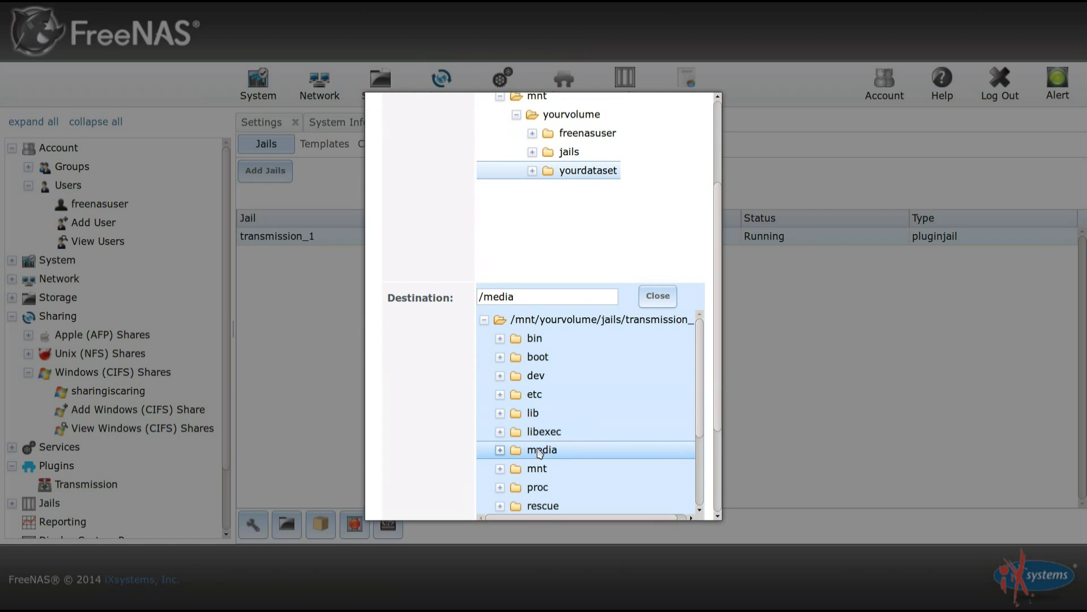
scroll(413, 349, "down", 2)
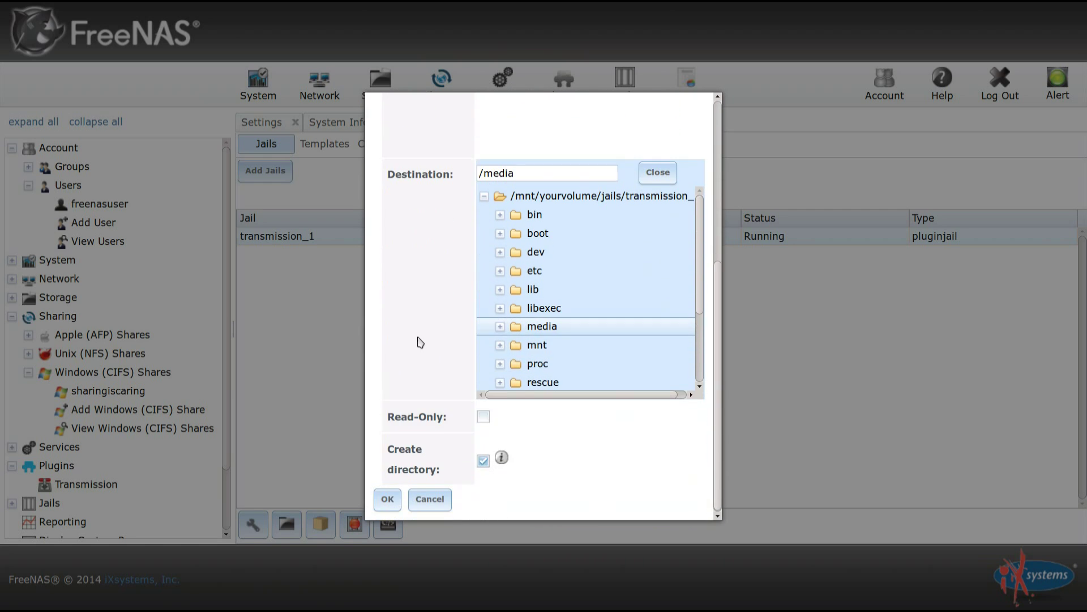
left_click(391, 498)
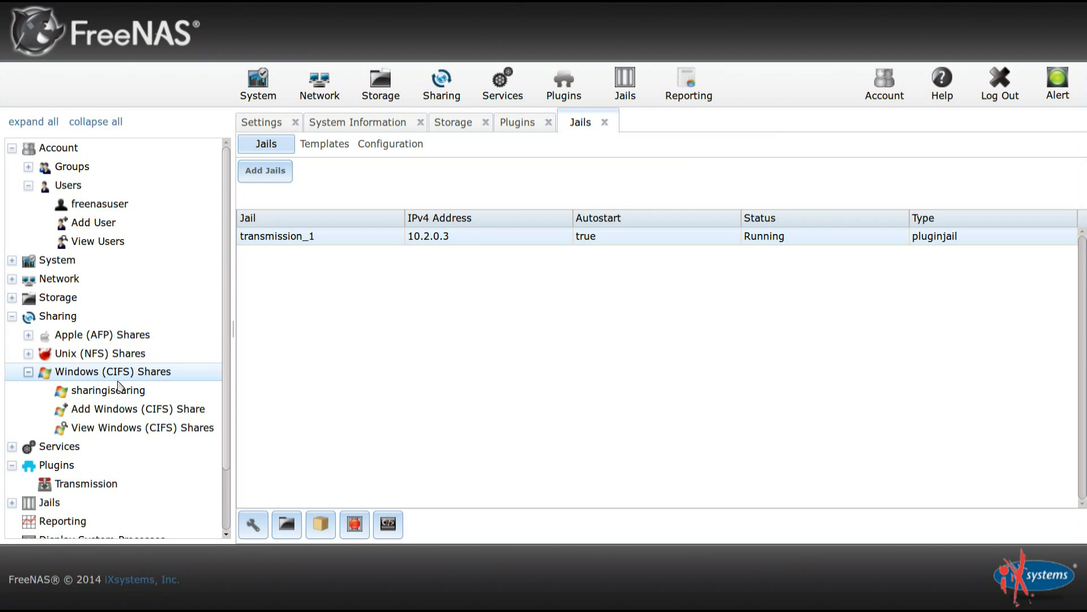
left_click(80, 485)
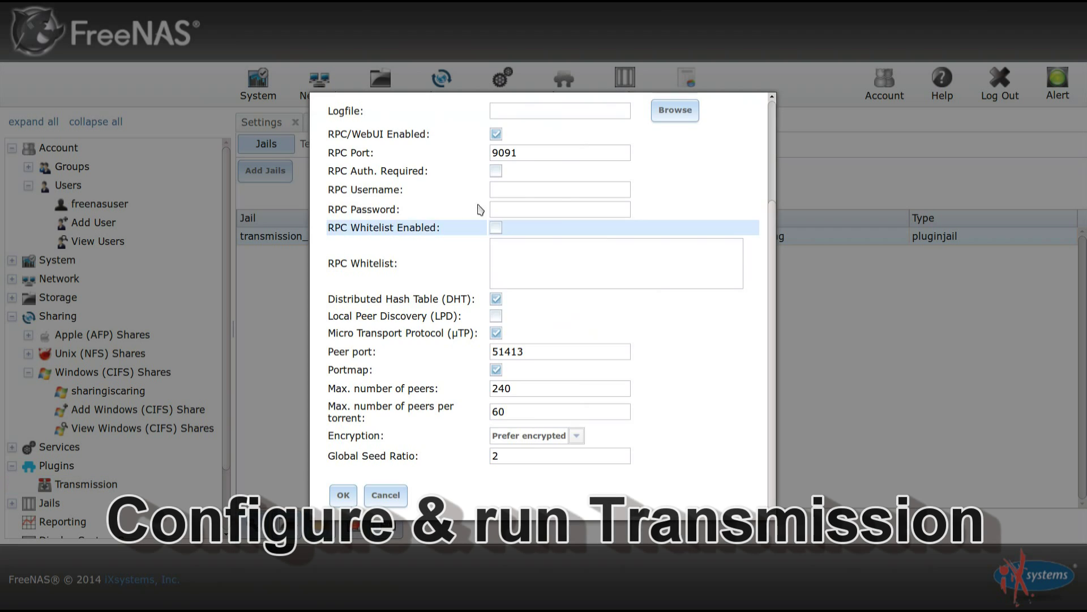
Copy Transmission's RPC port 9091 and cancel the plugin settings unchanged.
scroll(558, 198, "up", 2)
left_click(551, 225)
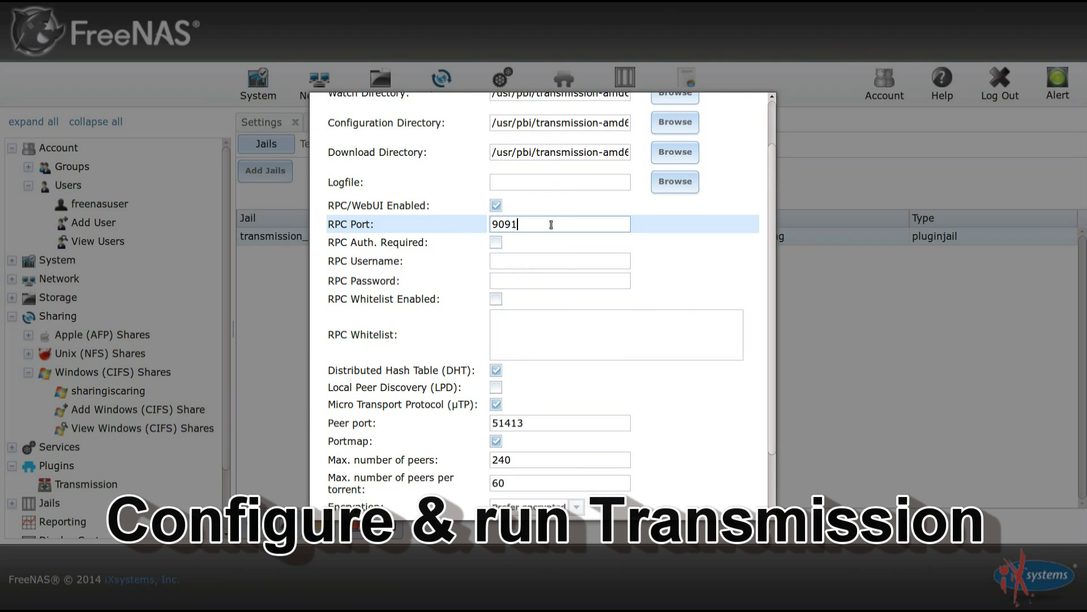
double_click(551, 225)
scroll(551, 225, "up", 1)
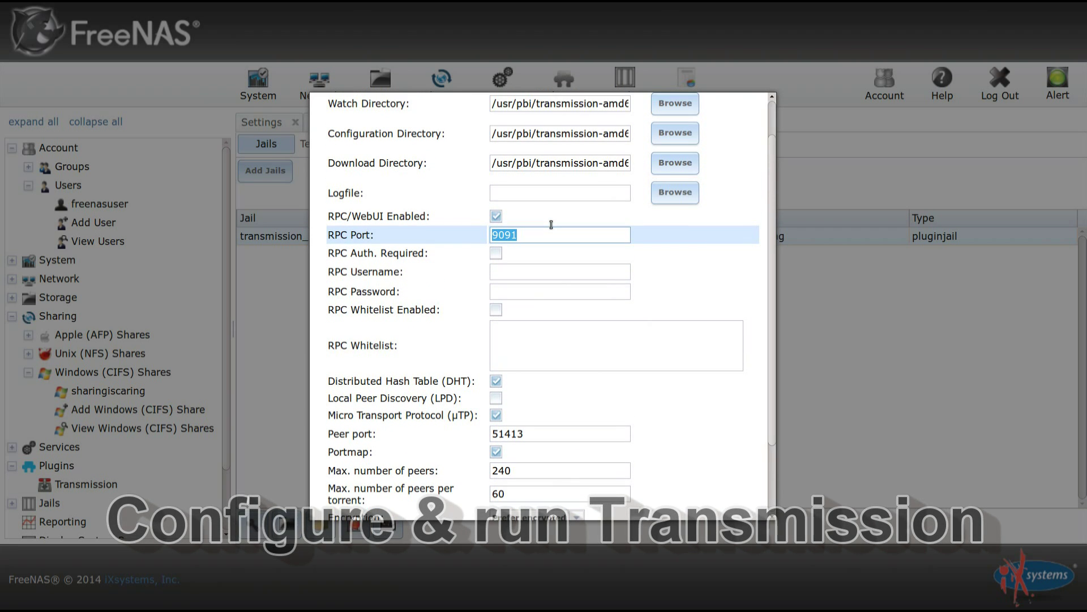
scroll(552, 227, "up", 1)
scroll(553, 233, "down", 3)
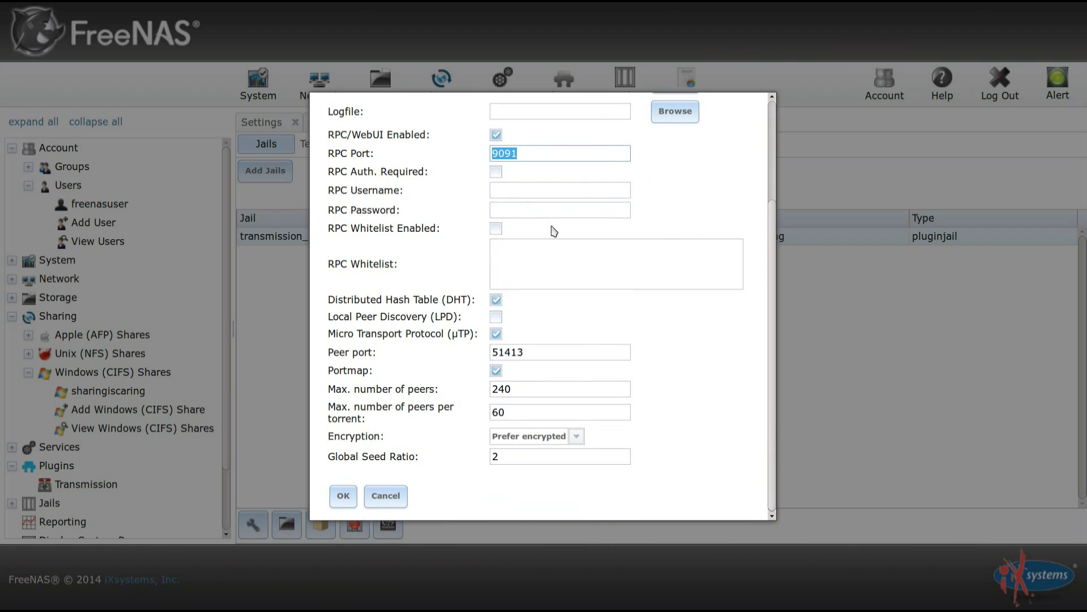
right_click(504, 153)
left_click(532, 195)
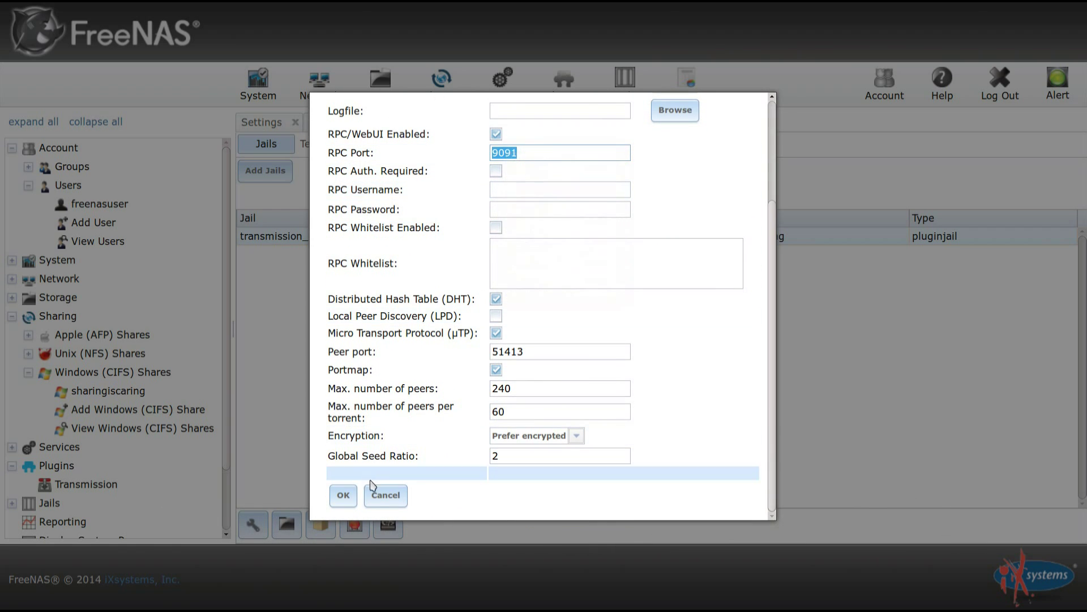
left_click(382, 494)
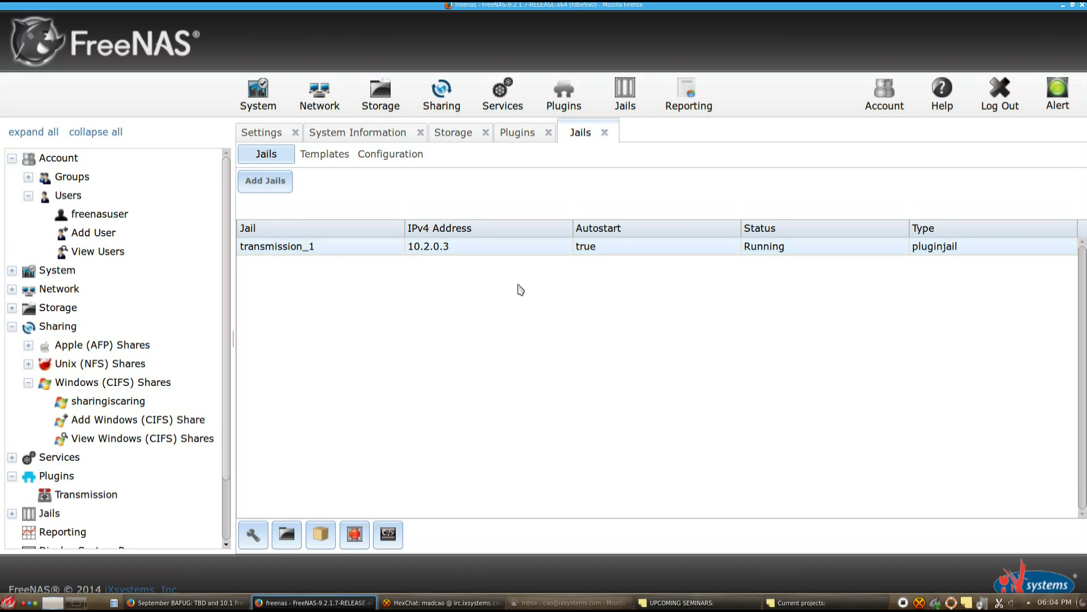
Load the Transmission web interface at 10.2.0.3:9091/transmission/web/ in Firefox.
key("F11")
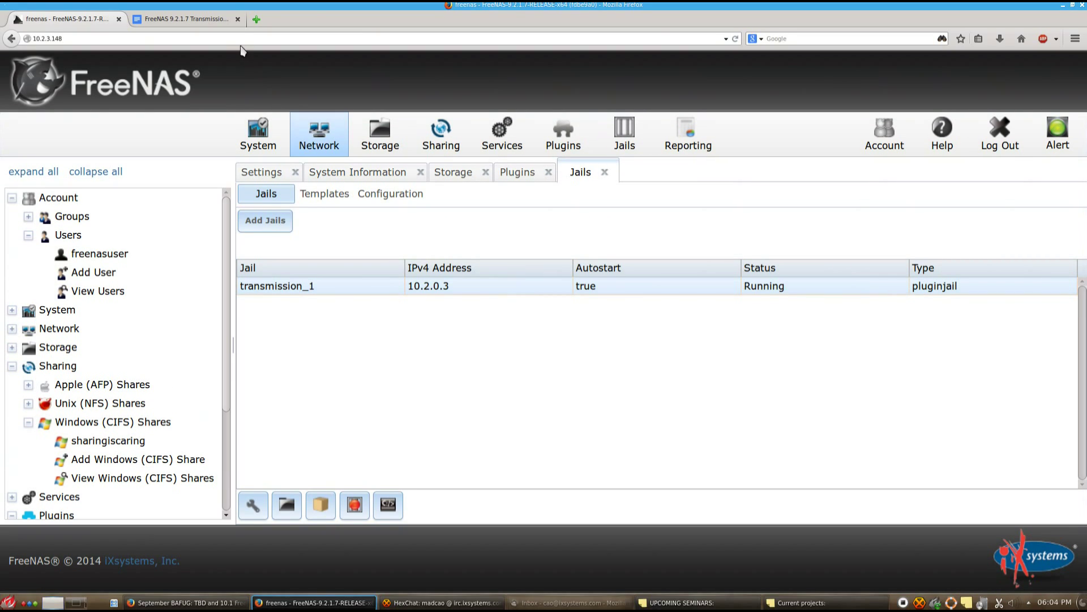
left_click(238, 39)
key("ctrl+a")
type("10")
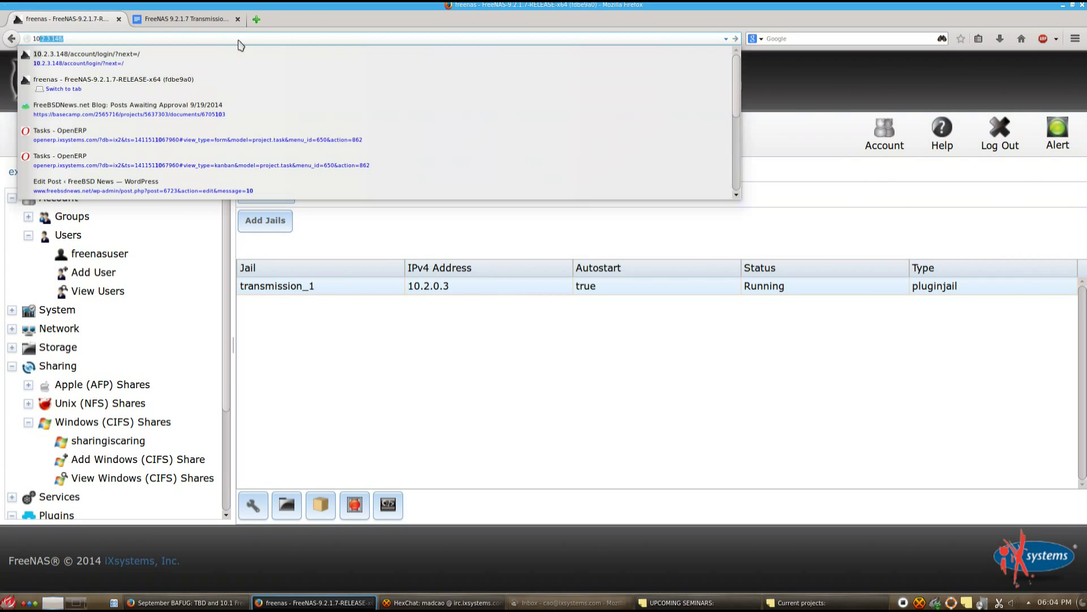
type(".2.0.3")
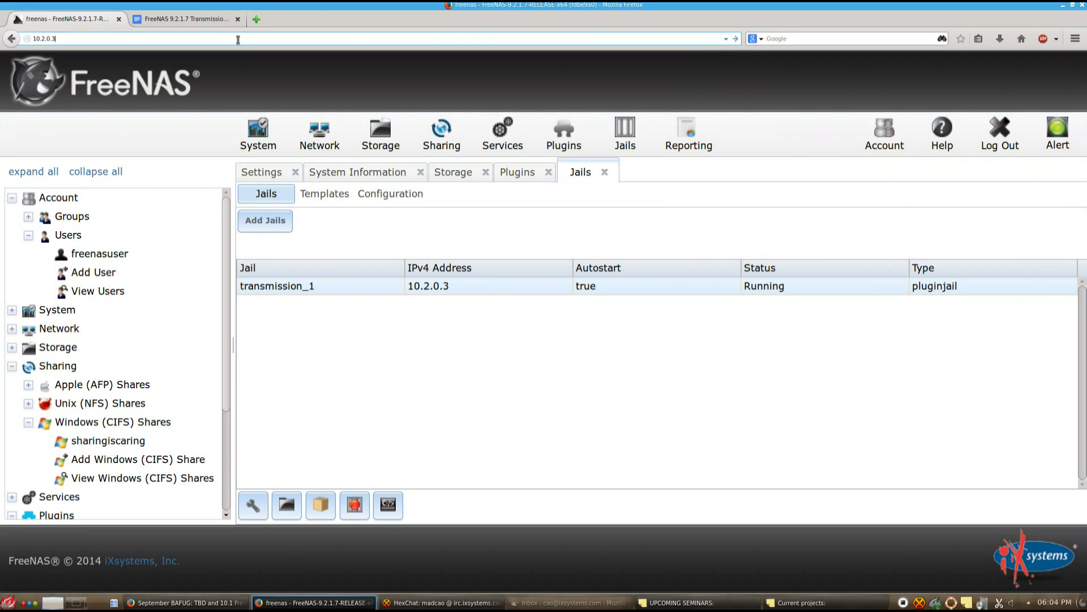
type(":9091/transmission/web/")
key("Return")
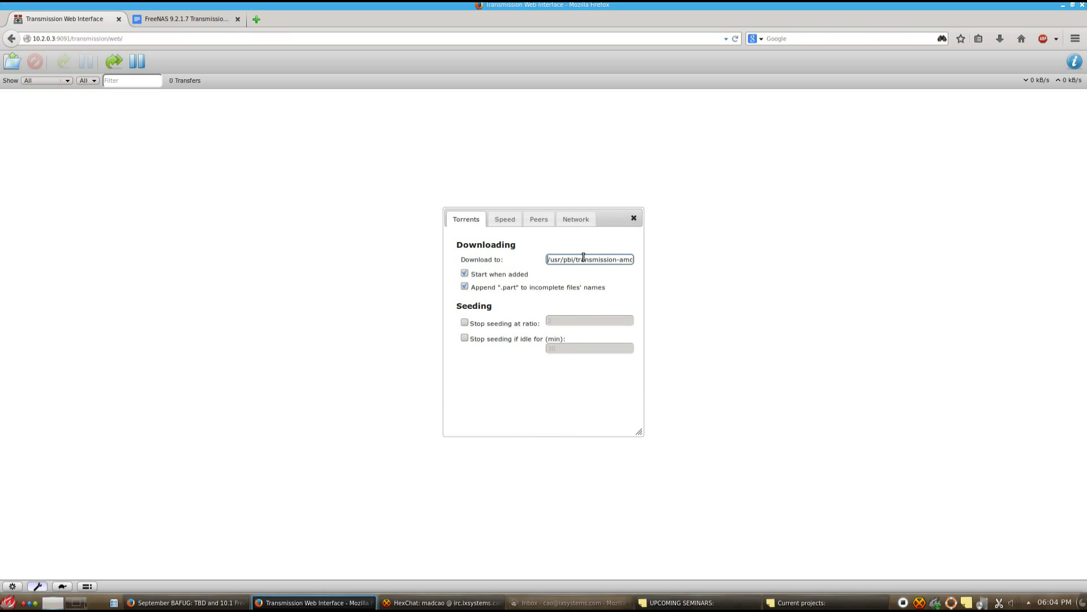
Set Transmission's download folder to /media in Preferences.
triple_click(584, 257)
type("/media")
left_click(634, 219)
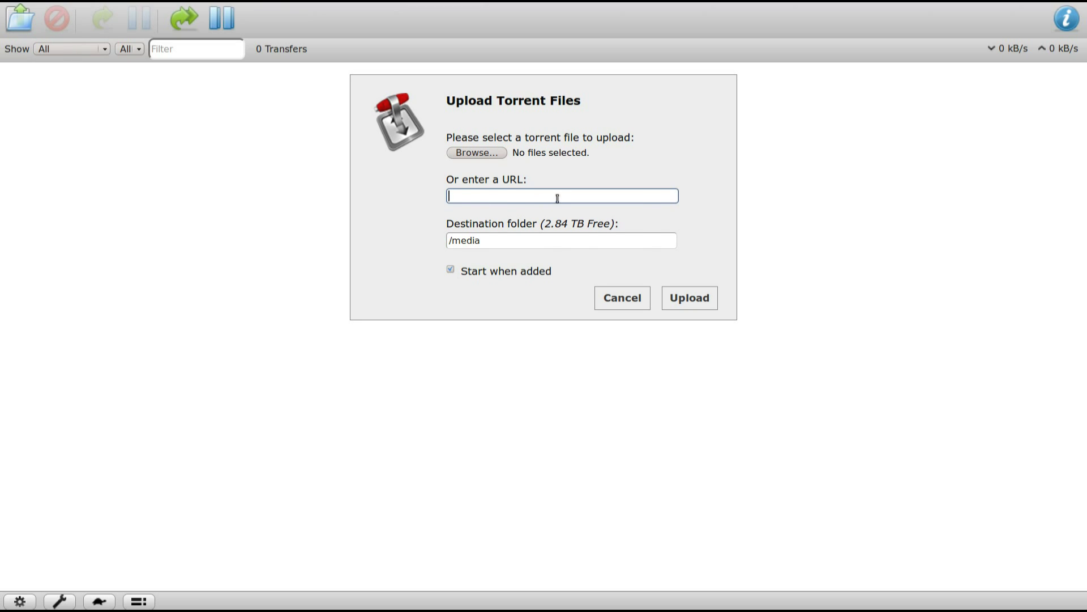
Add the Royalty Free Background Music Pack torrent from its pasted magnet link.
right_click(558, 198)
left_click(594, 237)
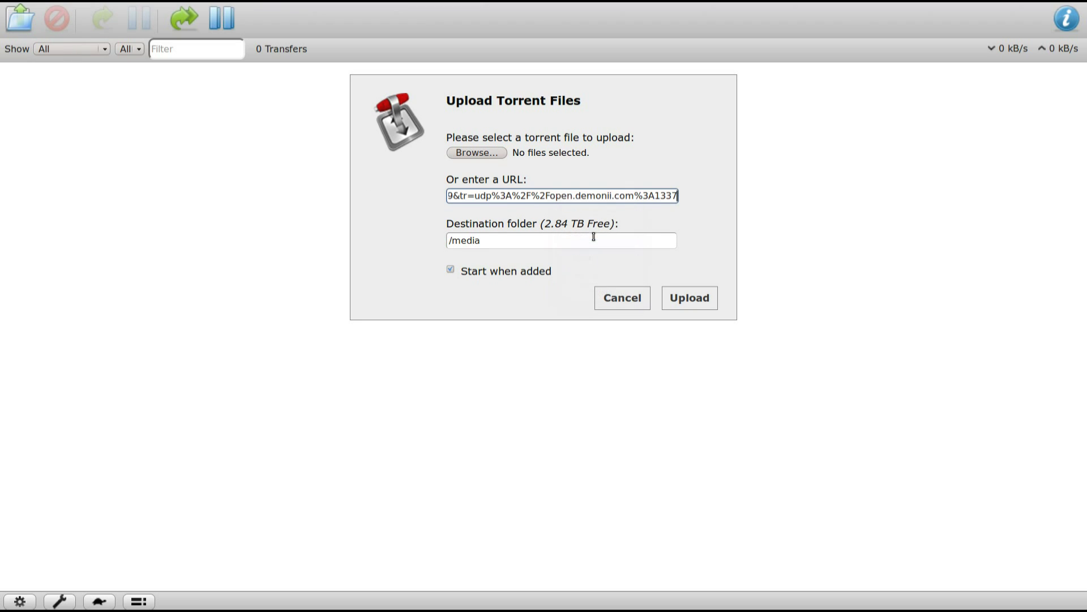
left_click(690, 301)
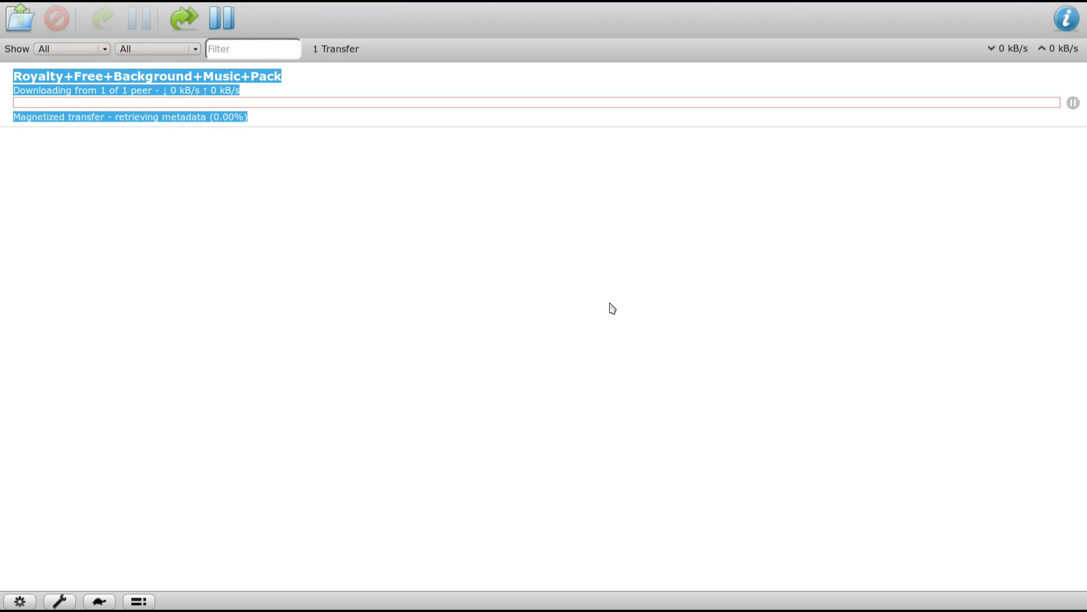
left_click(551, 308)
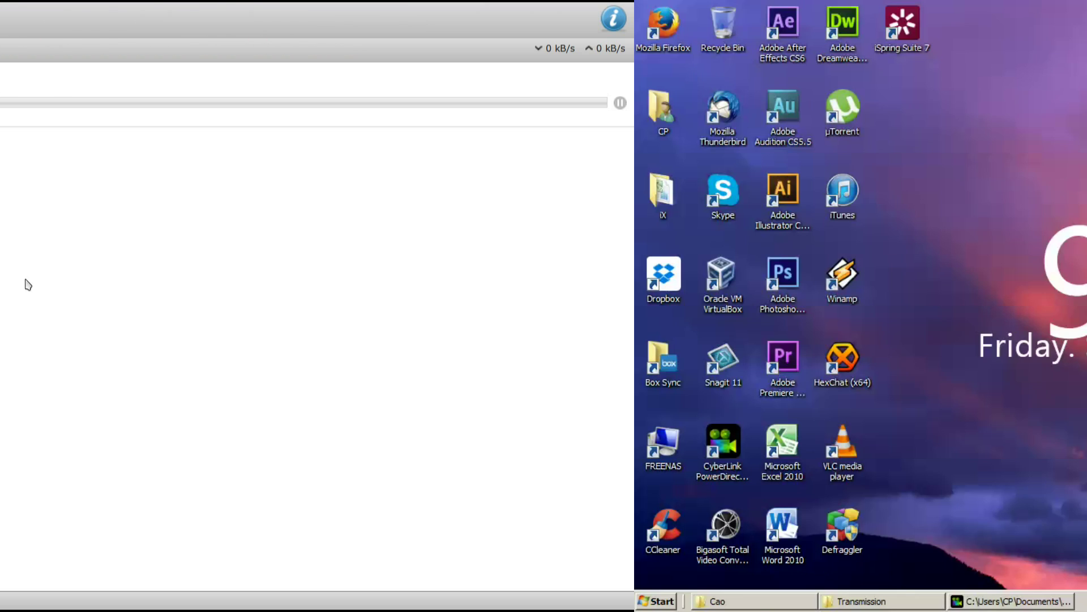
Open Computer from the Start menu and browse to \\10.2.3.148.
key("super")
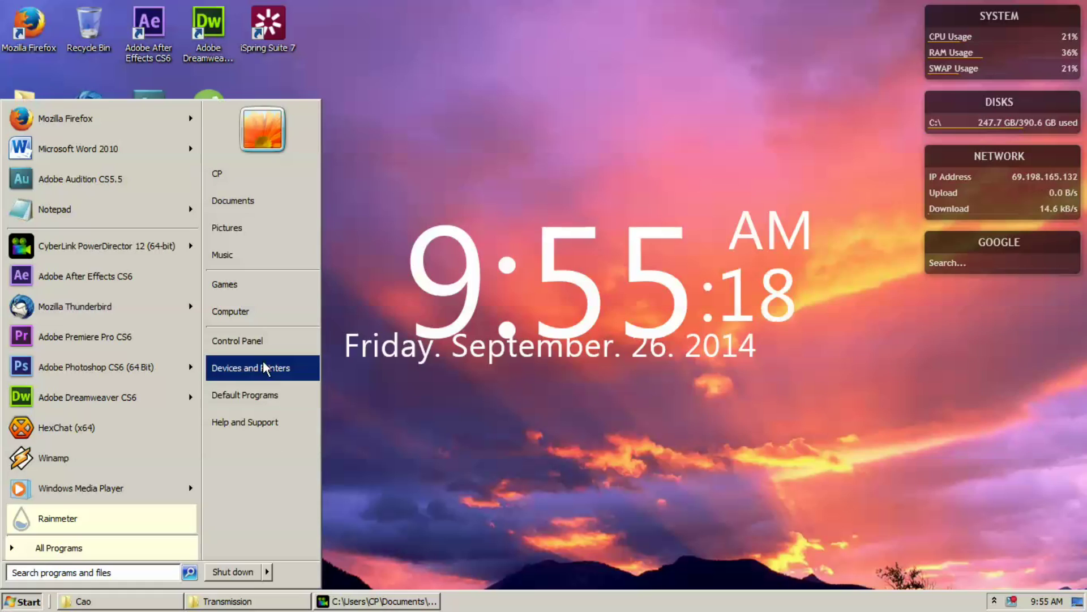
left_click(353, 311)
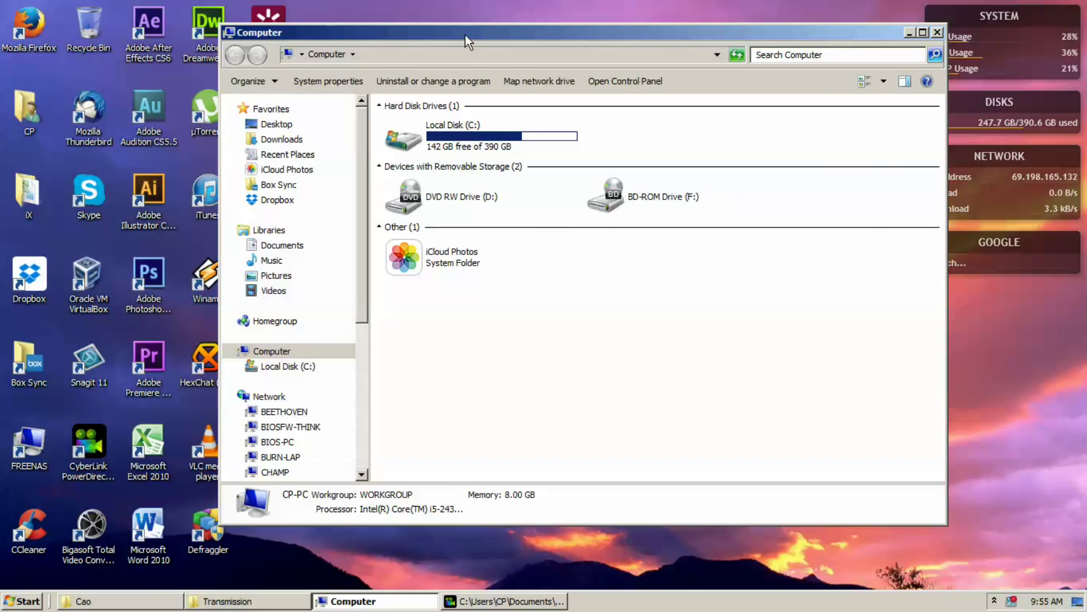
left_click_drag(464, 35, 402, 55)
left_click(390, 75)
type("\\\\")
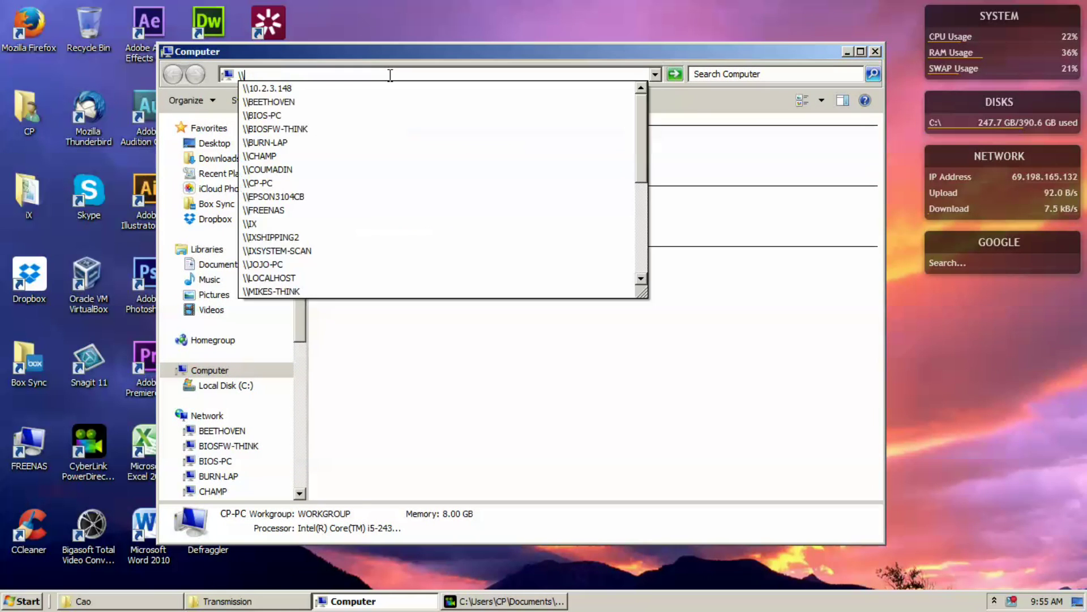
type("10.2.3.148")
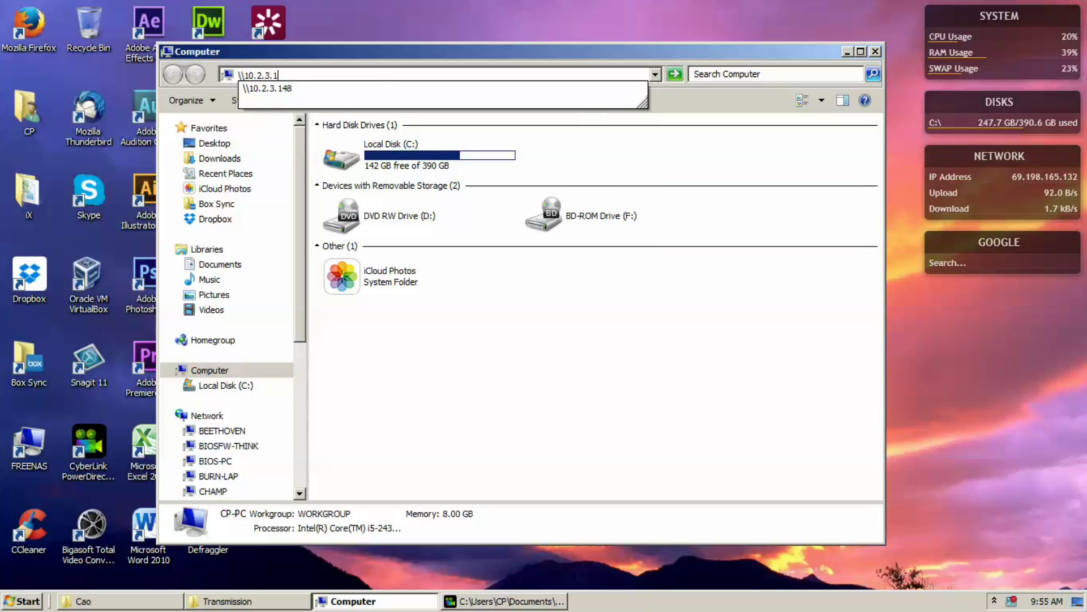
key("Return")
Open sharingiscaring, check the music pack folder's mp3s, then return to the share.
left_click(377, 134)
double_click(382, 140)
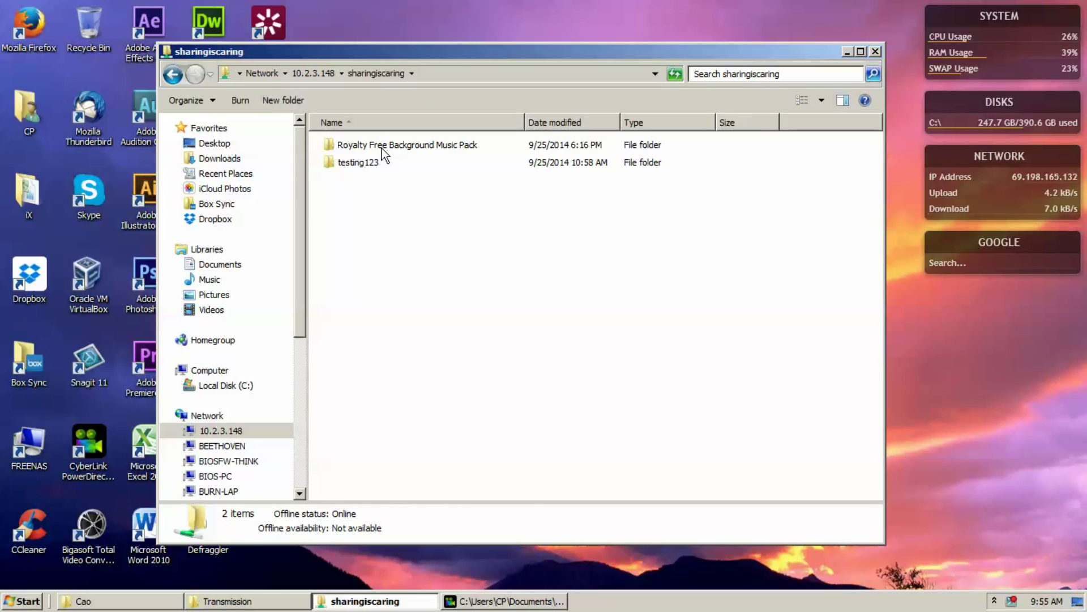
left_click(384, 150)
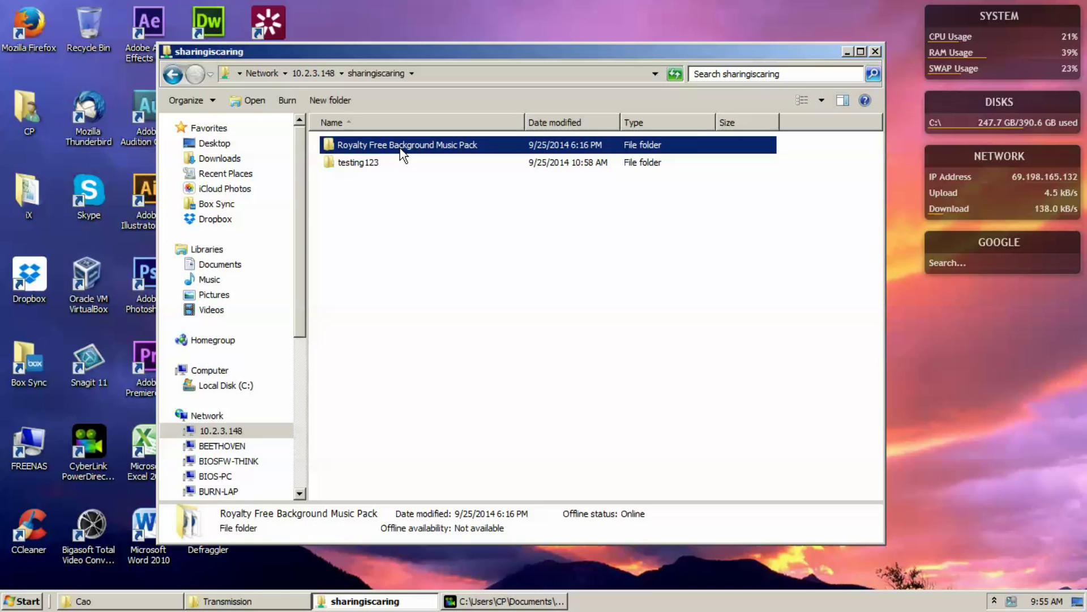
double_click(403, 148)
scroll(492, 225, "down", 5)
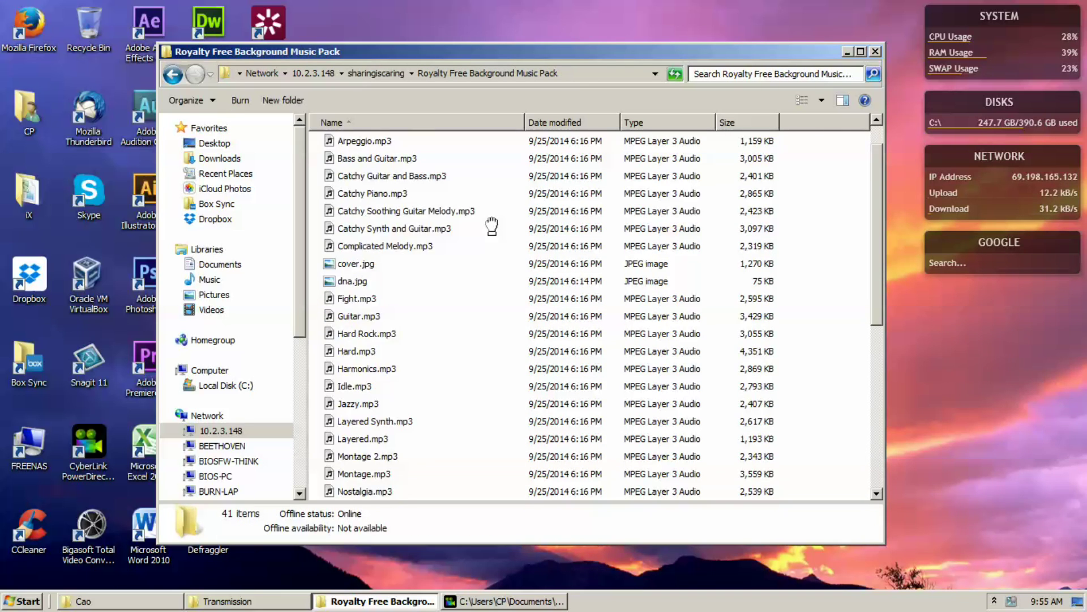
scroll(491, 226, "down", 1)
scroll(492, 225, "up", 6)
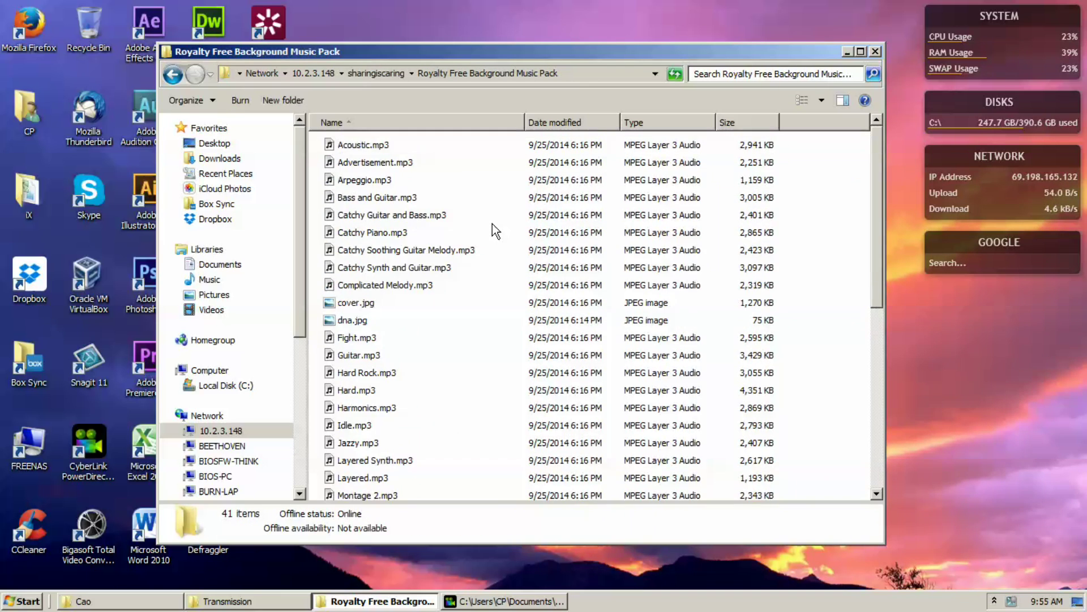
key("BackSpace")
left_click(607, 242)
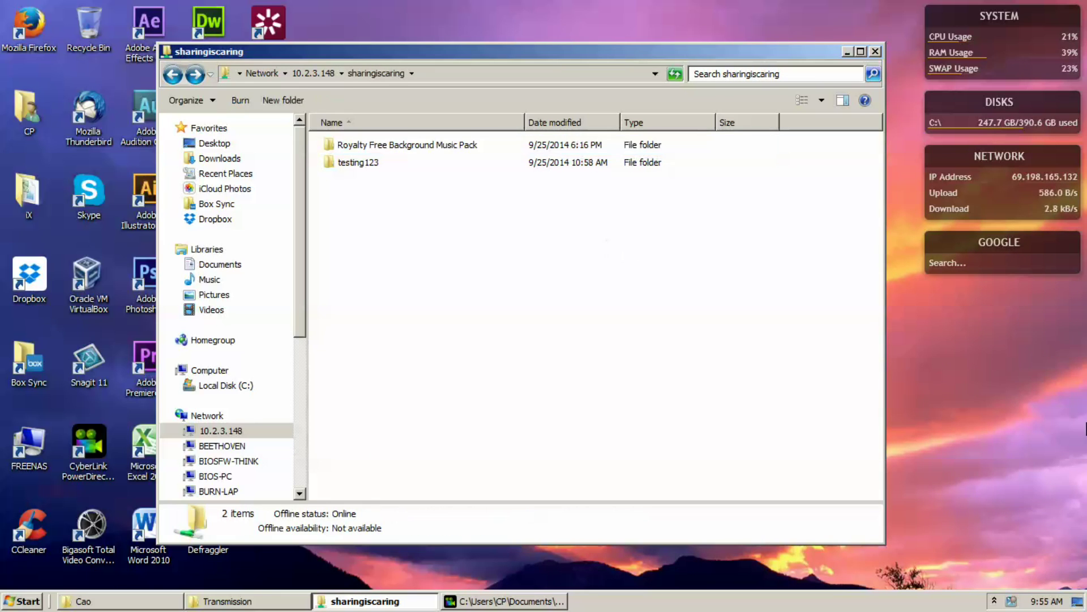